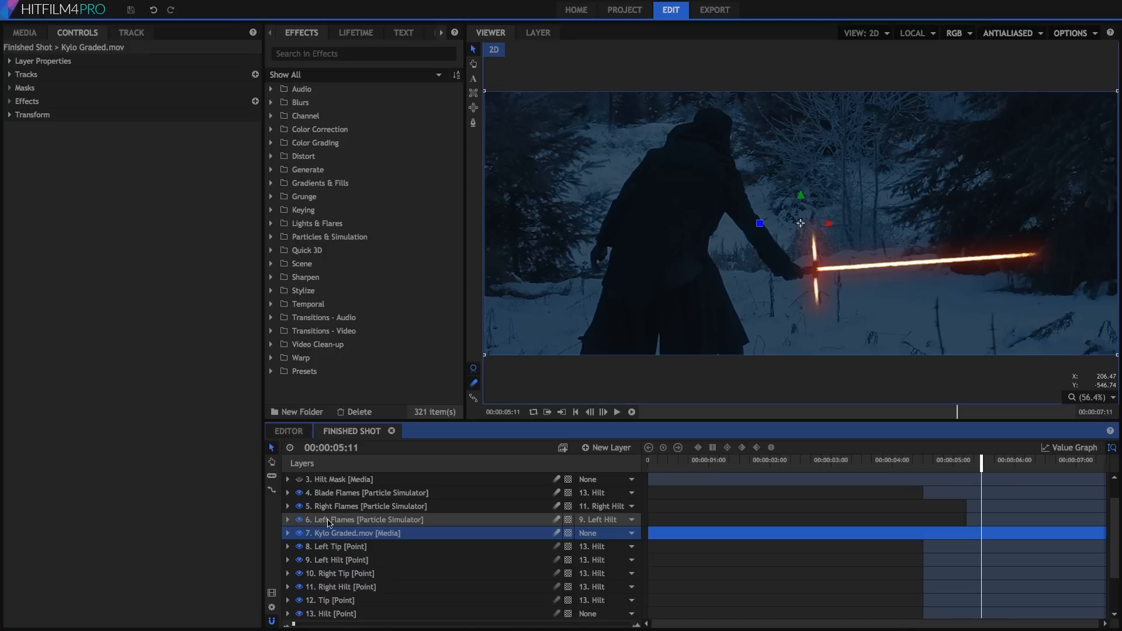
- Inspect the Right Flames, Blade Flames and Kylo Graded.mov layers, toggling the Blade Flames layer's visibility off and on
click(346, 506)
click(346, 493)
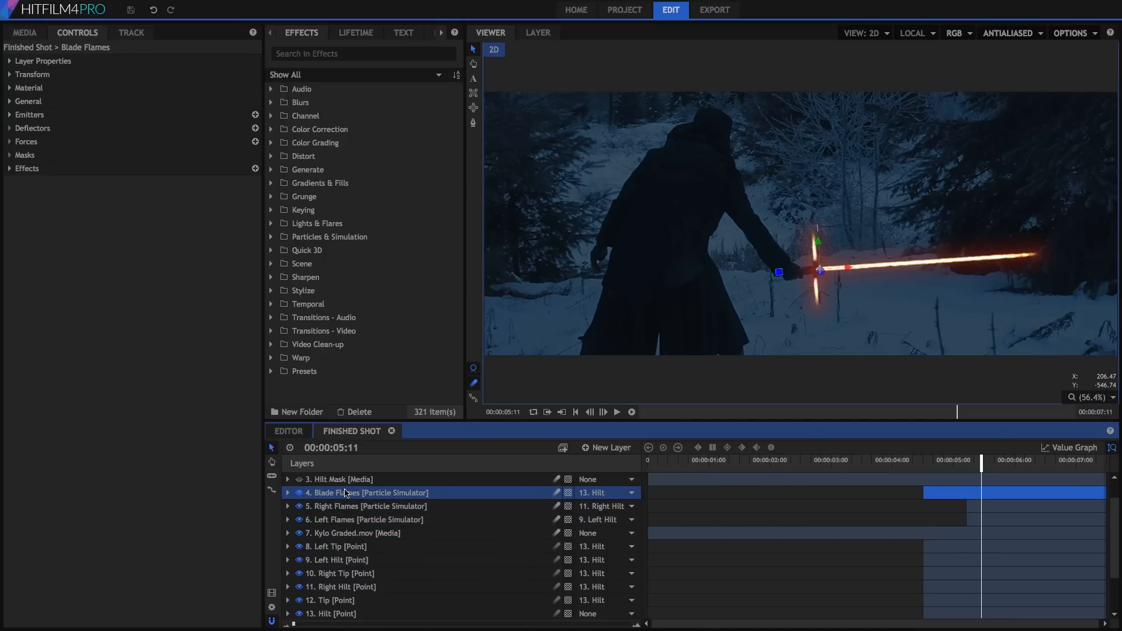
click(351, 533)
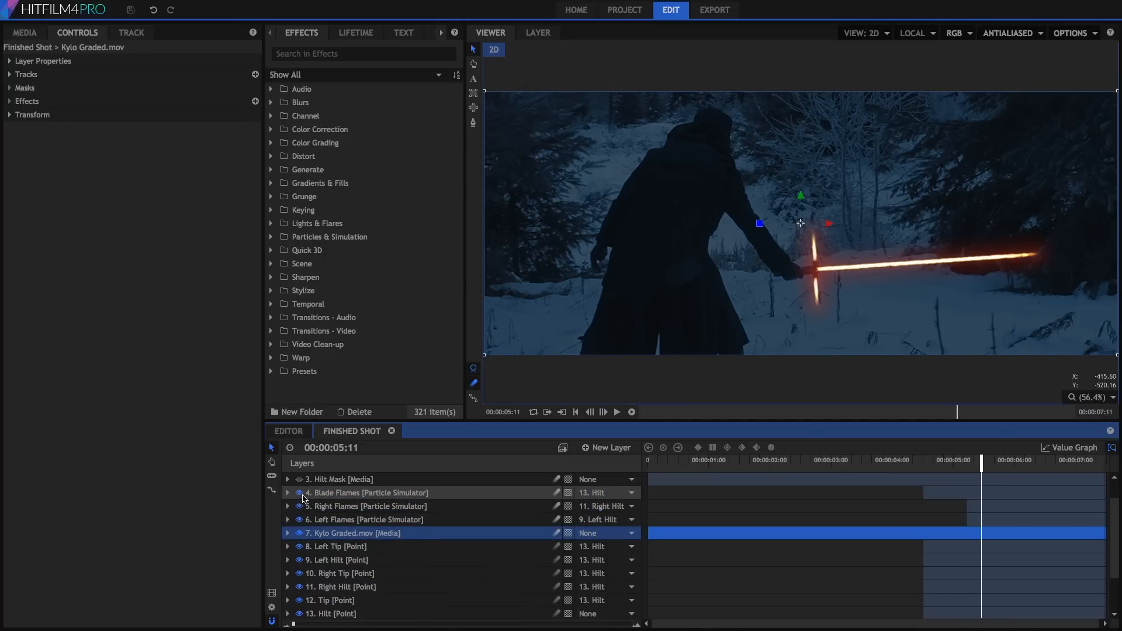
click(300, 493)
click(300, 493)
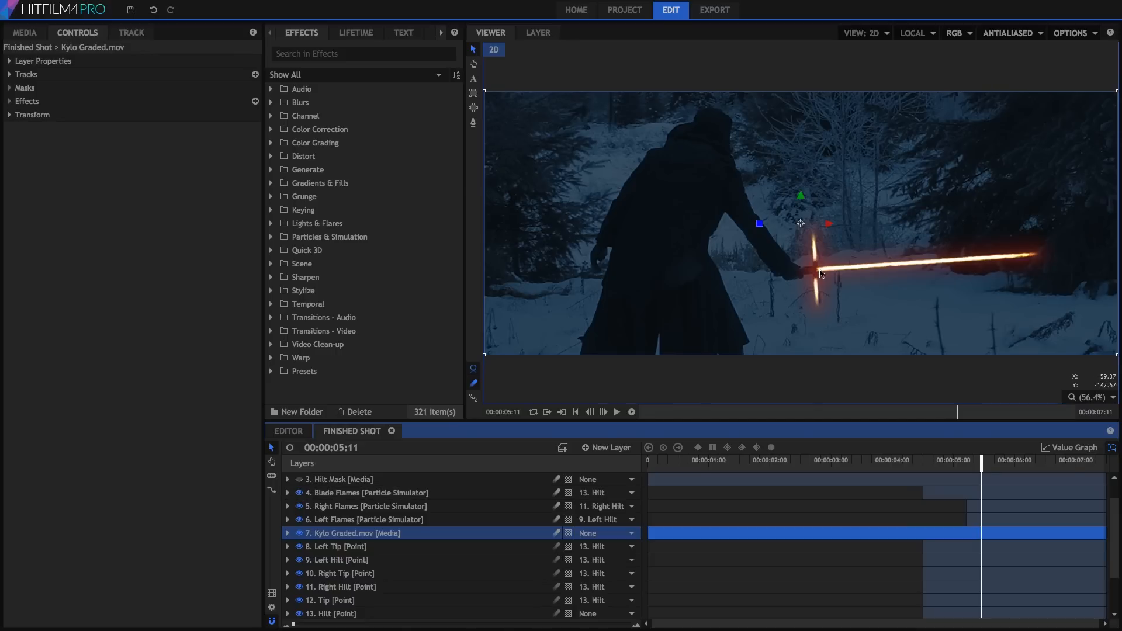
- Make the Hilt Mask layer visible and display its Spline 1 mask over the saber hilt
click(300, 480)
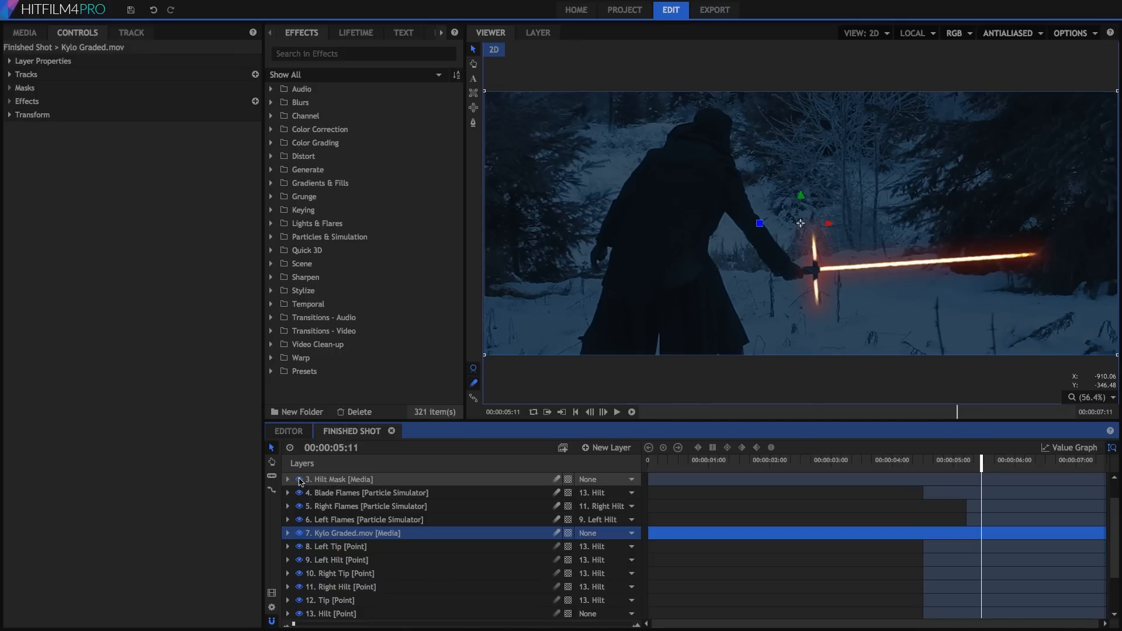
click(331, 484)
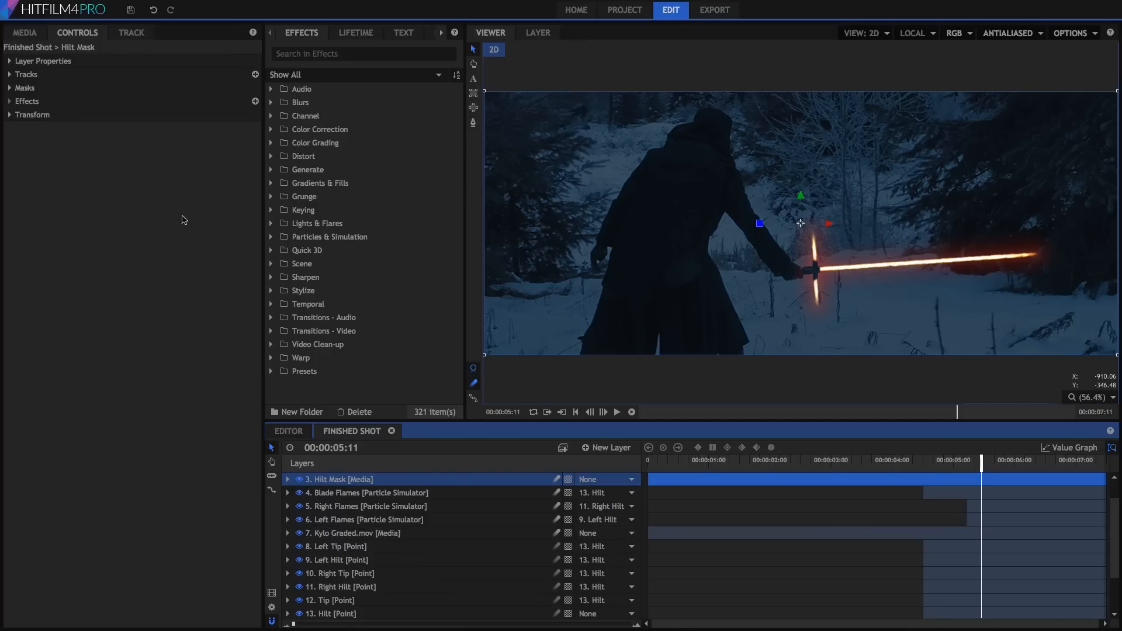
click(10, 88)
click(18, 102)
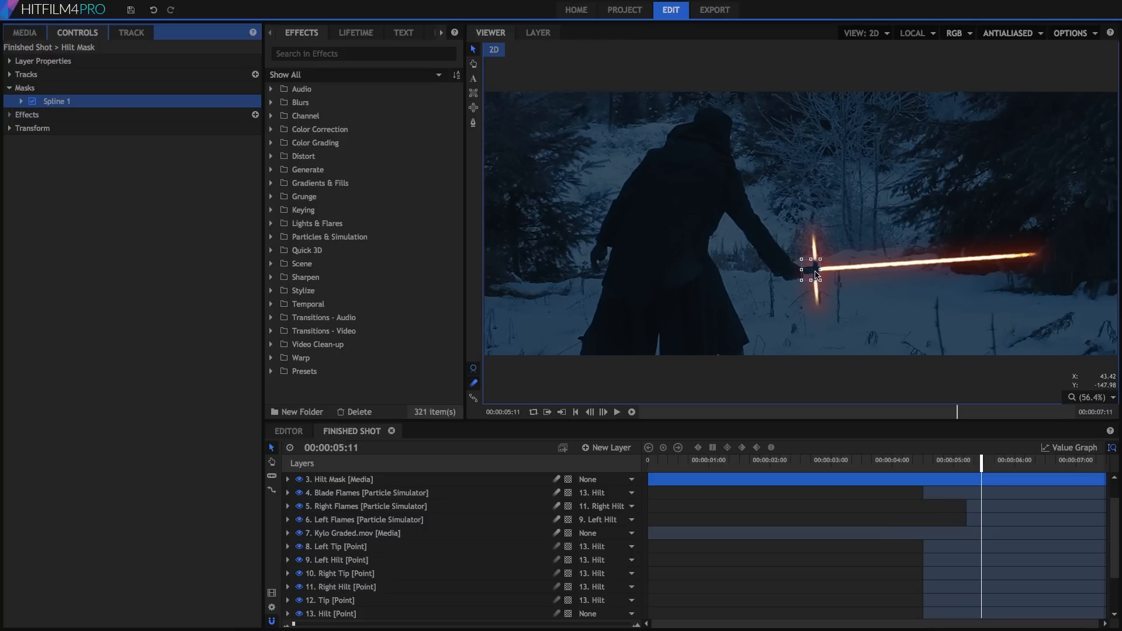
- Move the playhead to 00:00:06:12 and cut the Hilt Mask layer from the Finished Shot composite
drag(982, 462, 1046, 462)
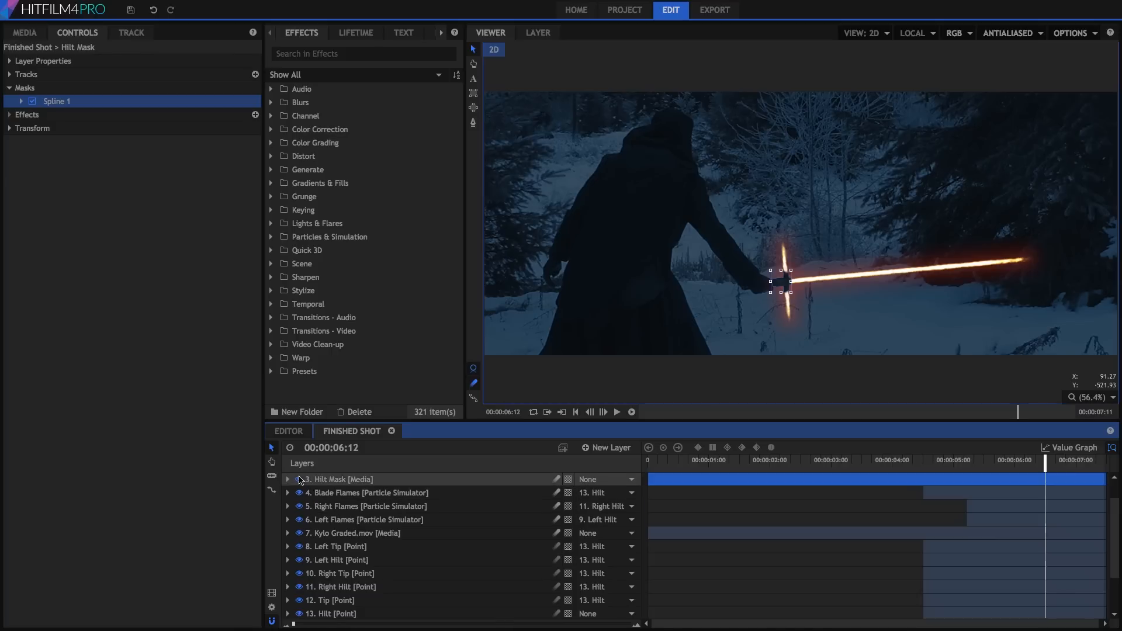
right_click(377, 479)
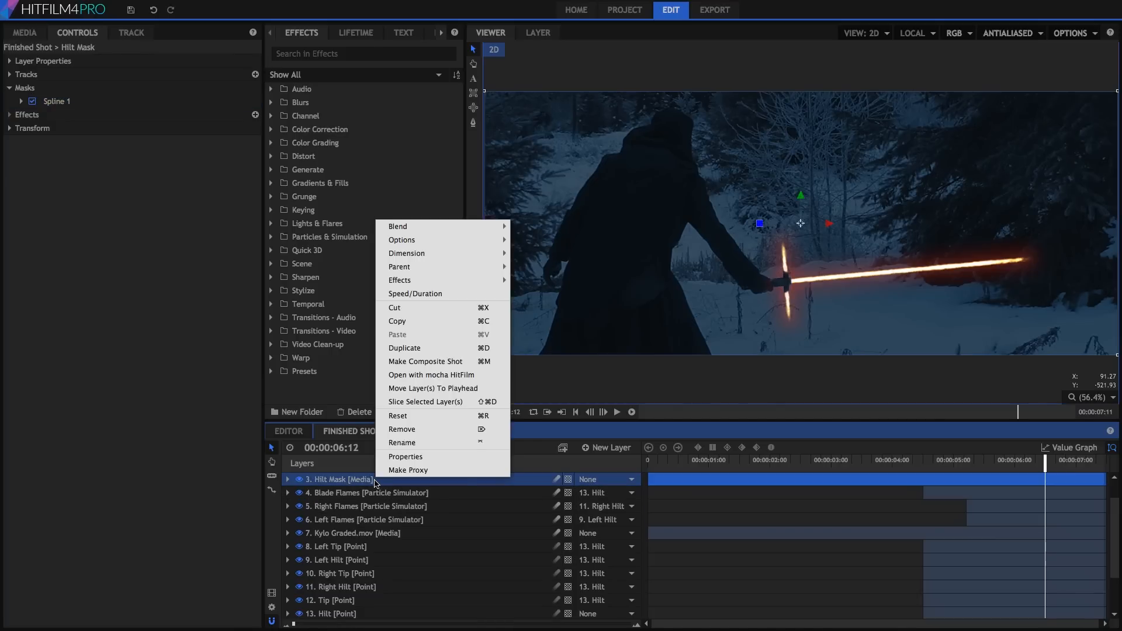
click(404, 309)
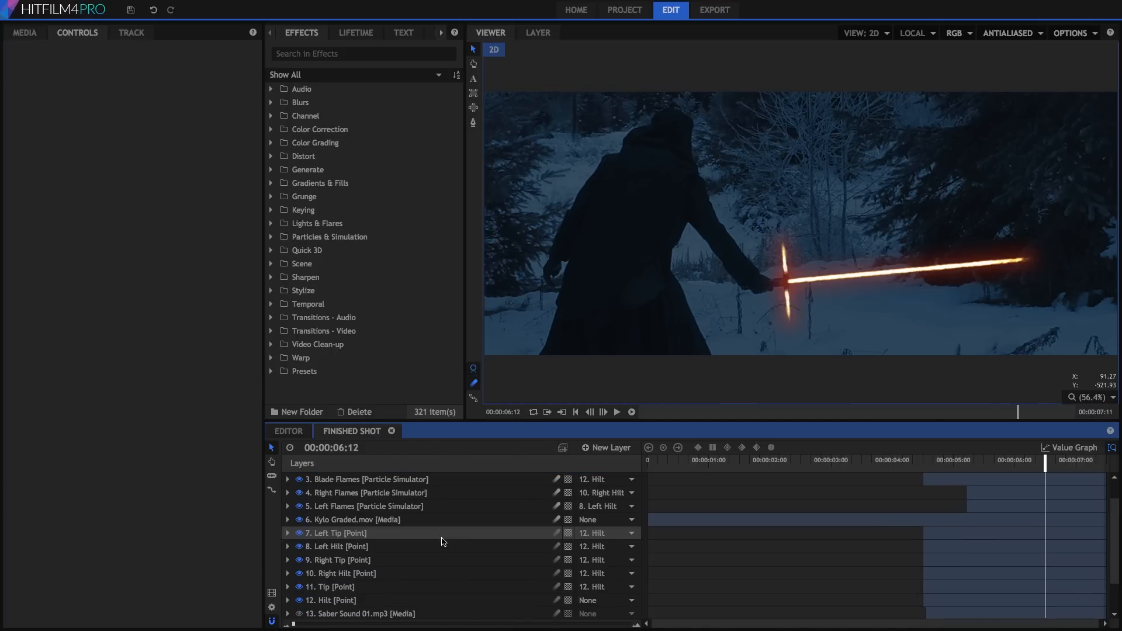
- Open the Kylo Graded.mov layer in mocha HitFilm and create the Kylo Graded project, overwriting the existing project file
click(361, 520)
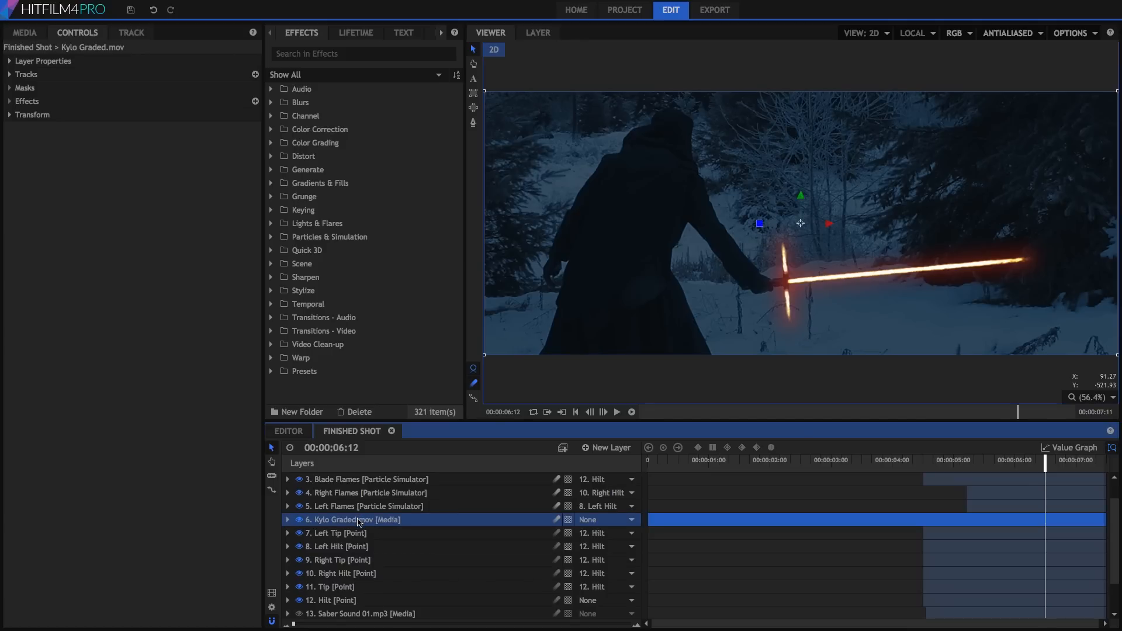
right_click(359, 522)
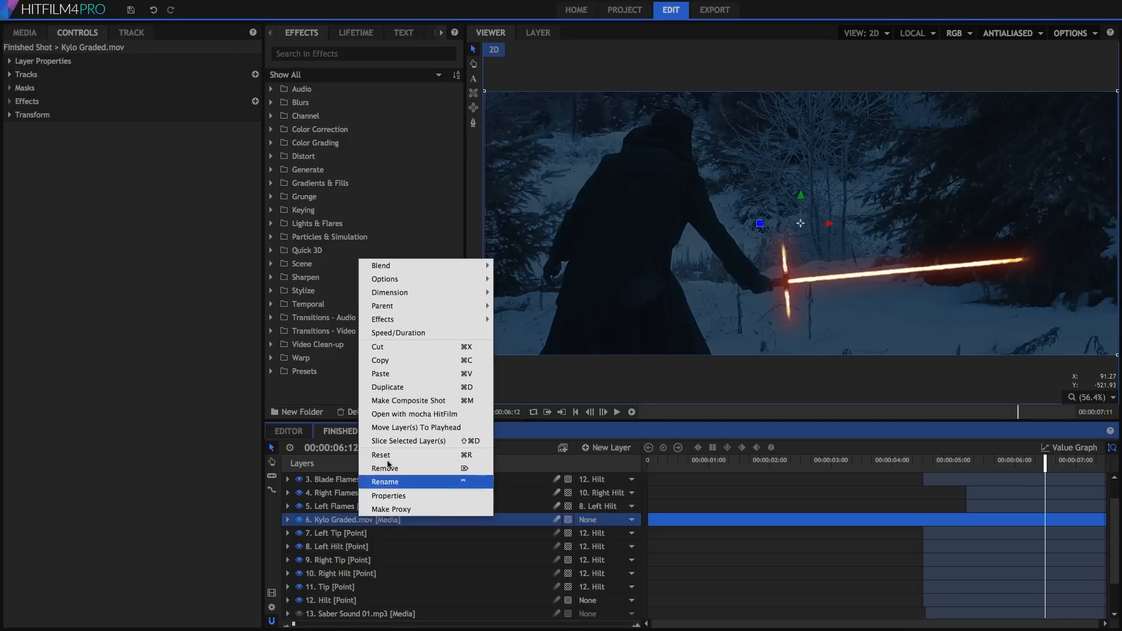
click(463, 415)
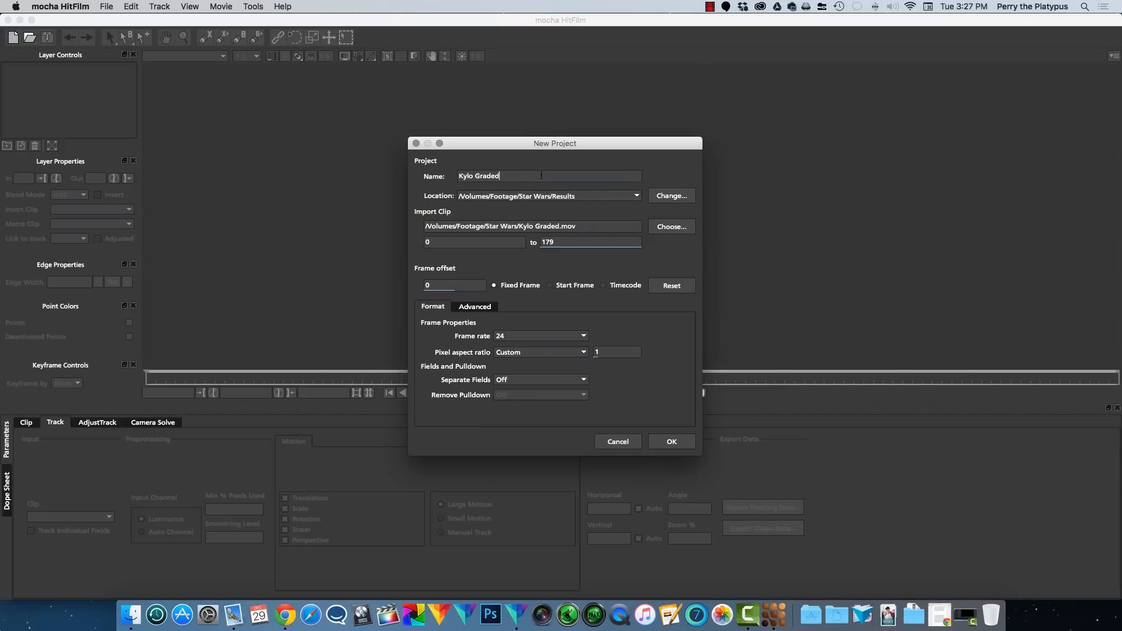
click(673, 443)
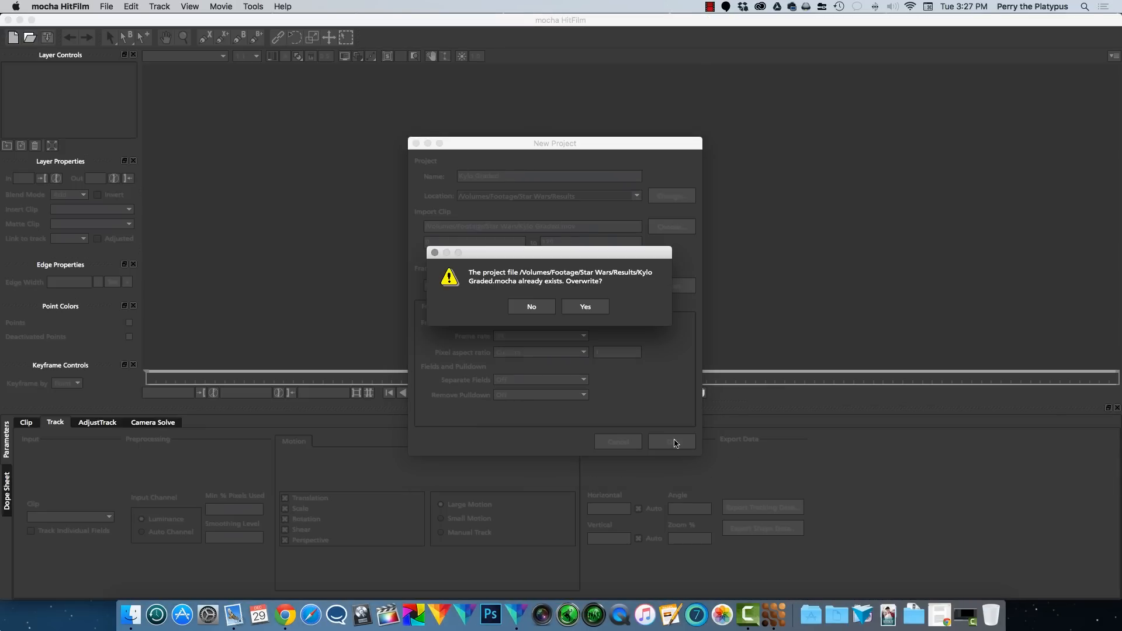
click(585, 308)
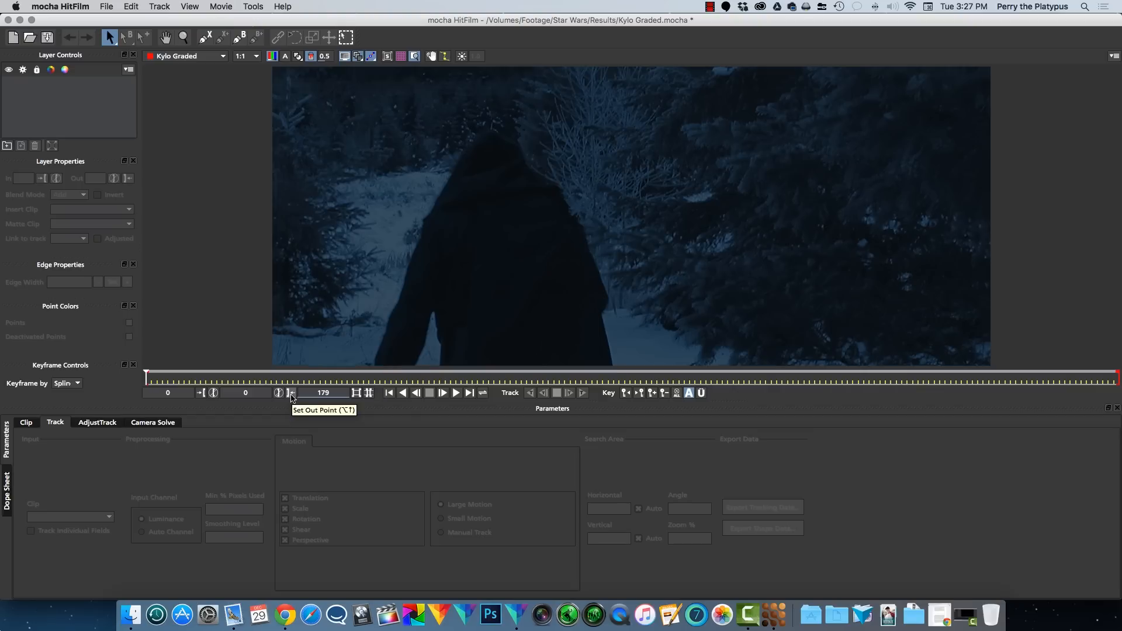
- Switch back to HitFilm and review the Solve with mocha HitFilm media option and the Kylo Graded.mov layer's Open with mocha HitFilm option
click(516, 615)
click(24, 31)
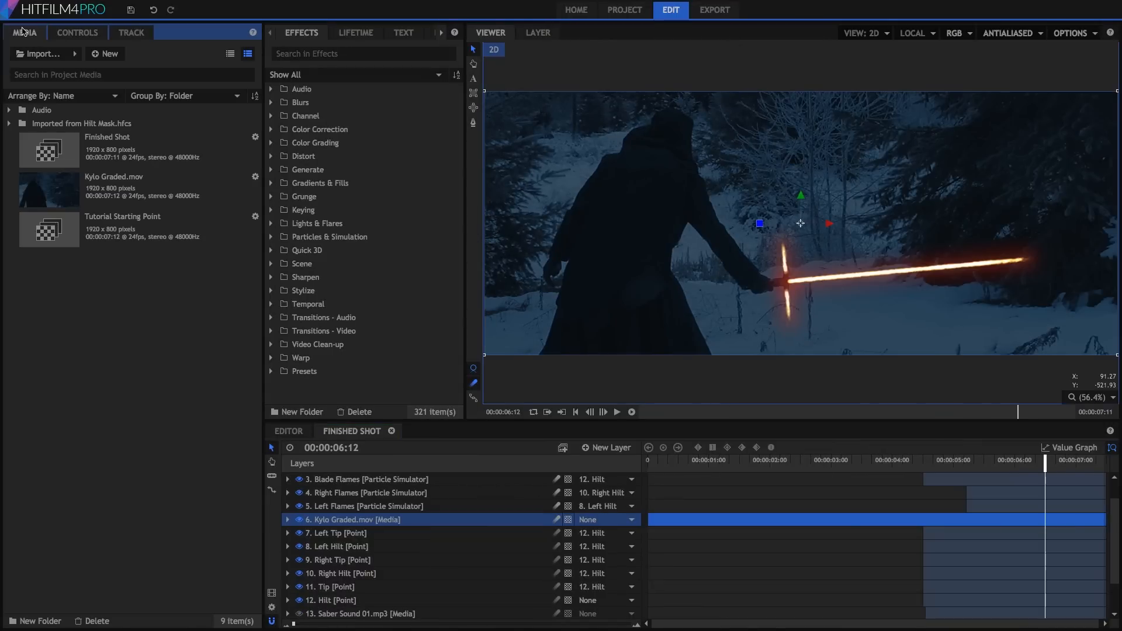
click(106, 54)
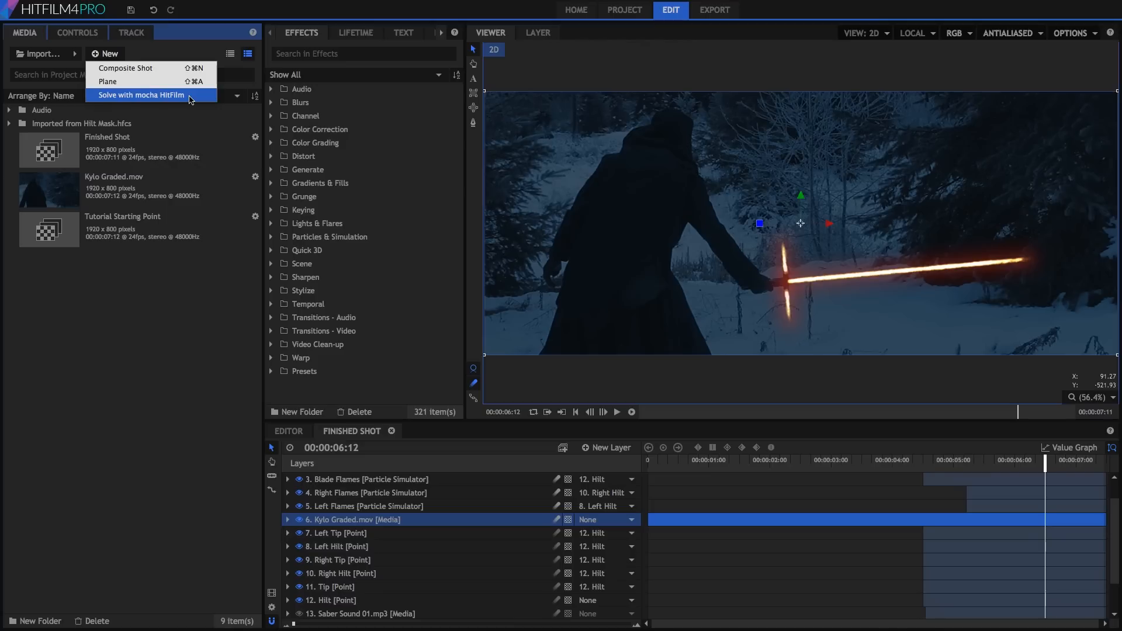
click(186, 282)
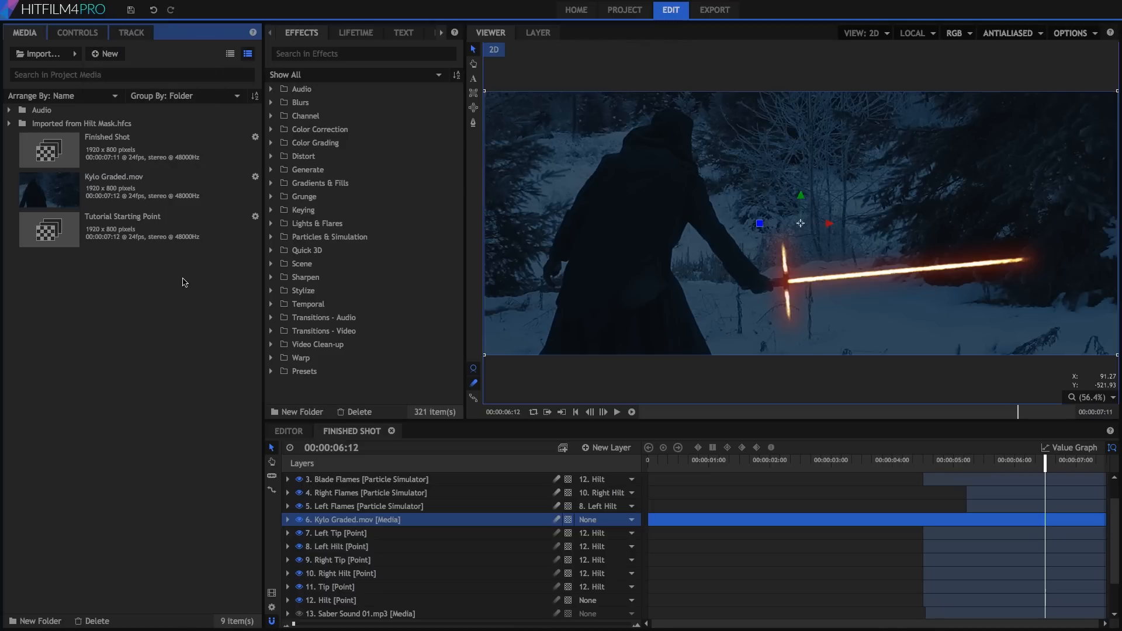
right_click(366, 522)
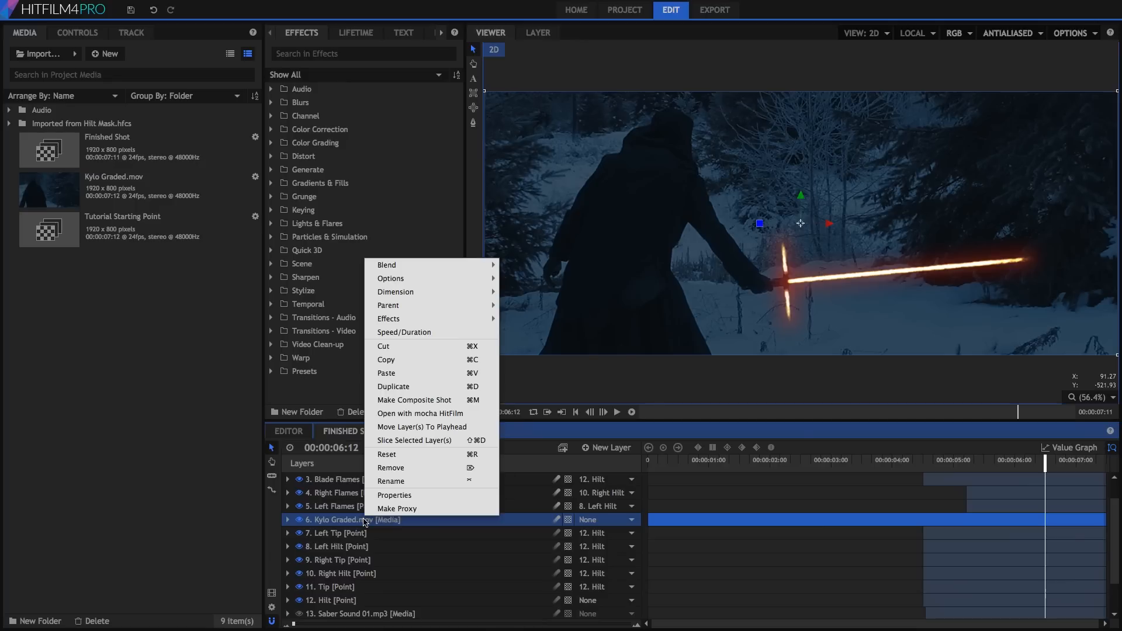
click(469, 414)
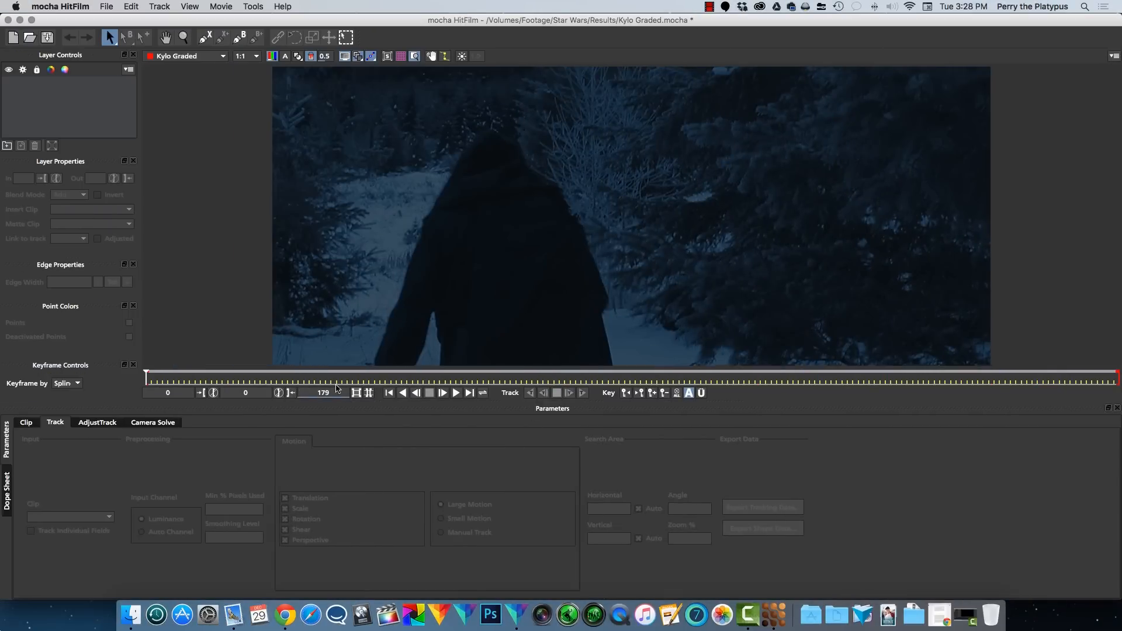
- At frame 179, draw a loose closed X-spline around the saber hilt and crossguard
drag(146, 377, 1119, 380)
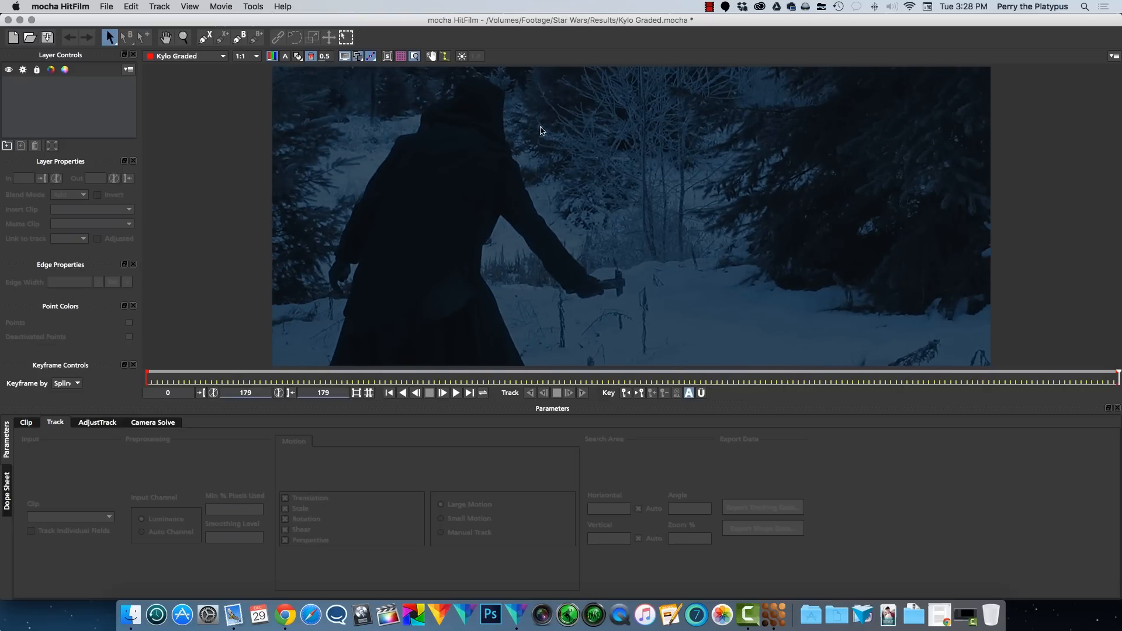
click(204, 39)
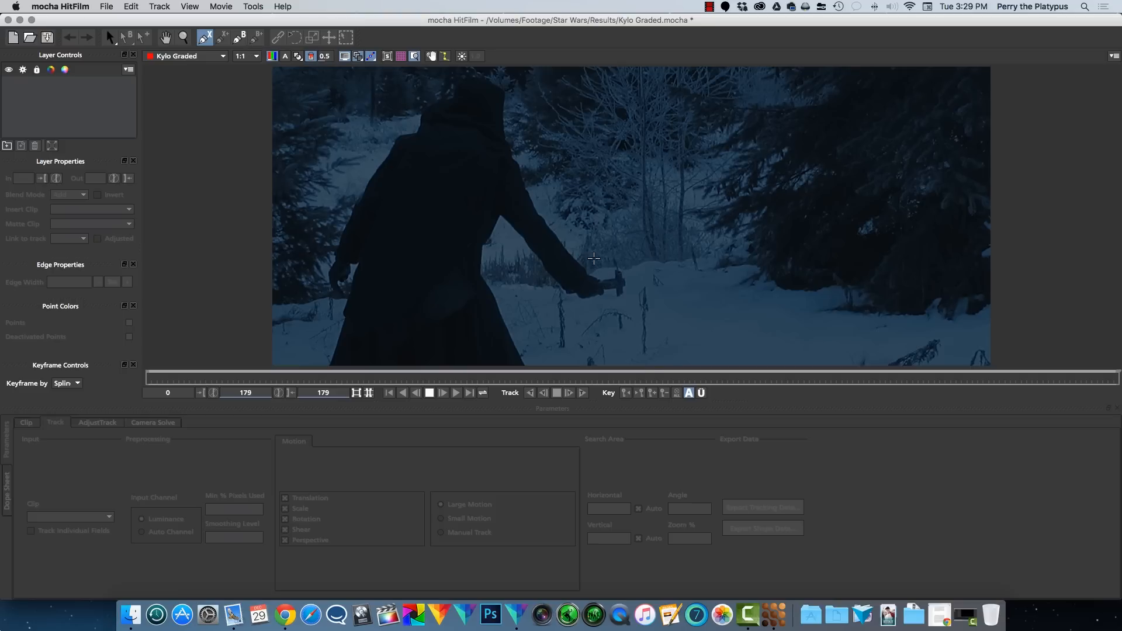
click(614, 268)
click(624, 271)
click(625, 277)
click(630, 277)
click(629, 288)
click(624, 288)
click(625, 295)
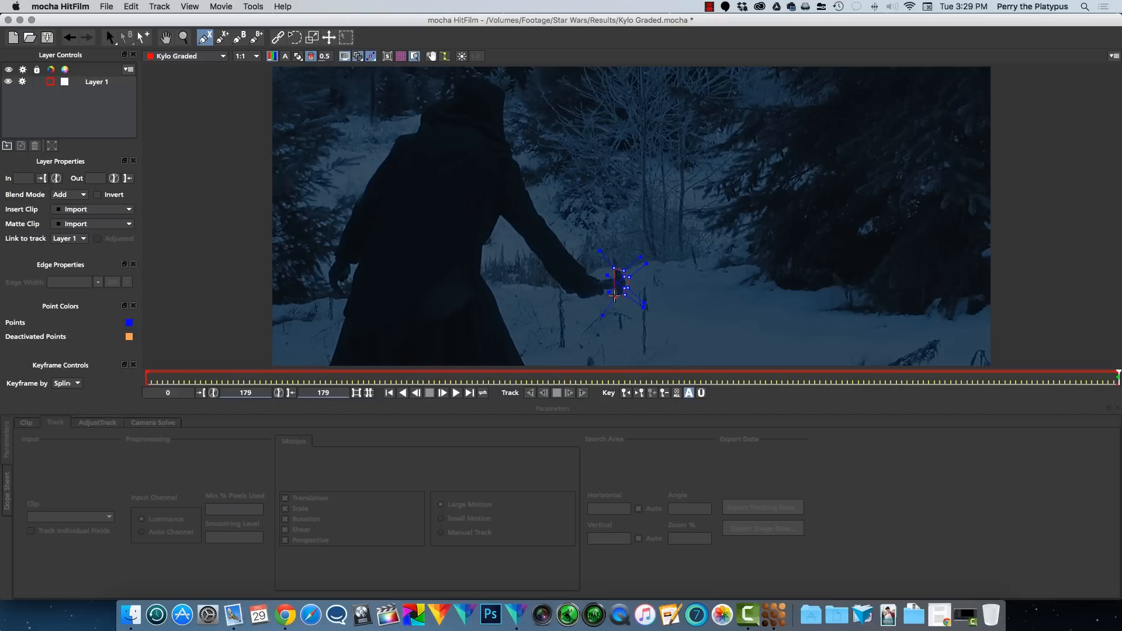
click(611, 291)
click(598, 279)
right_click(613, 273)
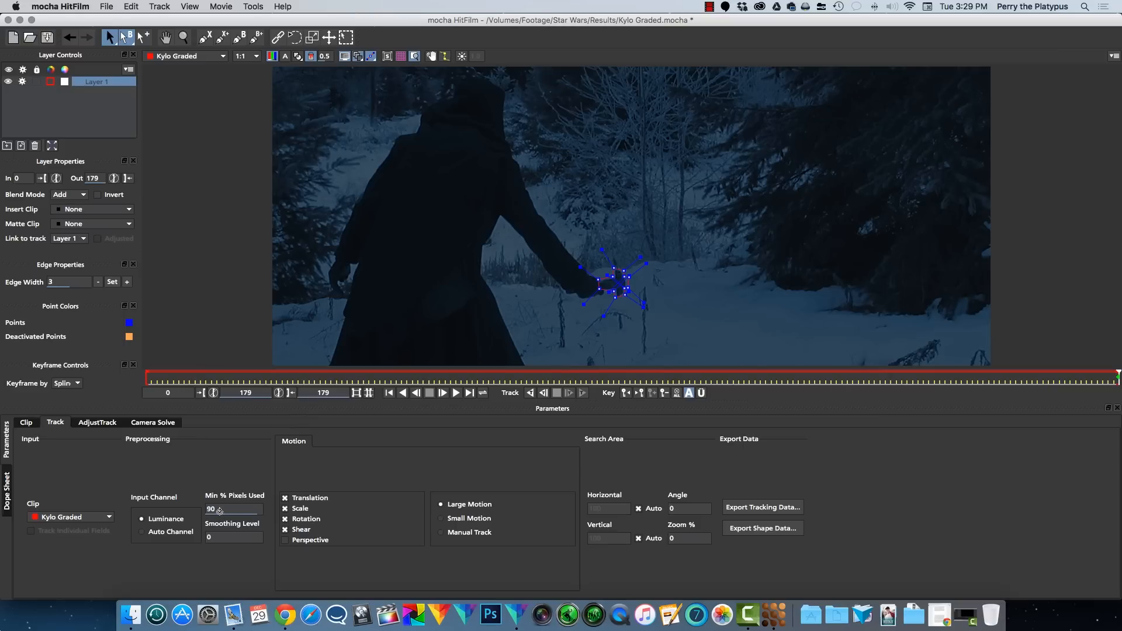
- Track the hilt shape backwards from frame 179 to frame 95 and rename its layer Hilt Track
click(530, 394)
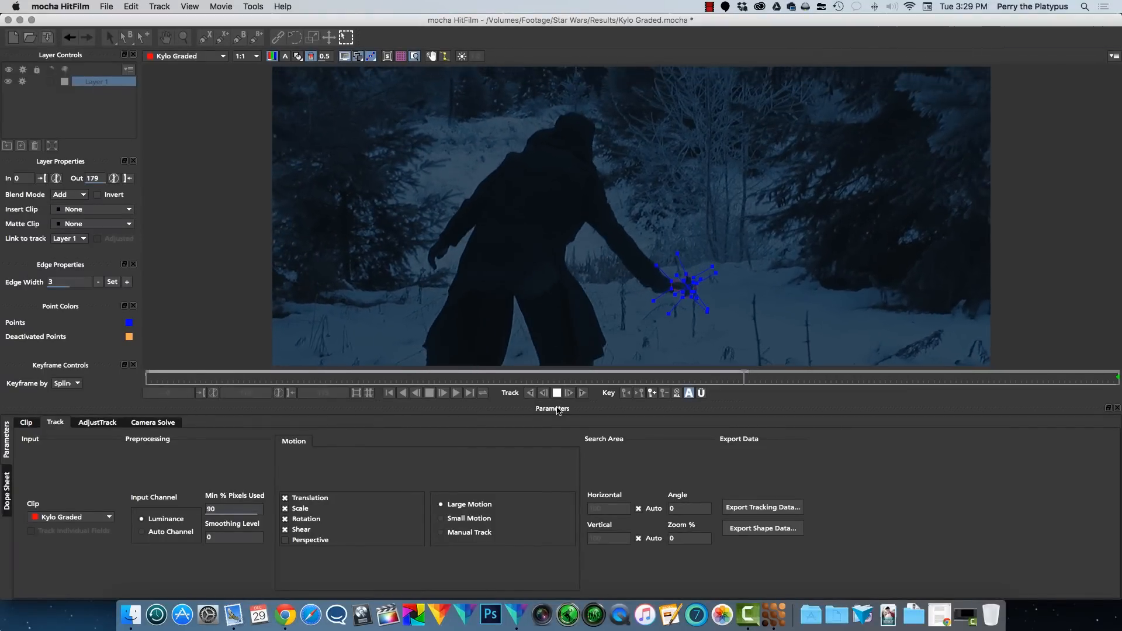
click(558, 394)
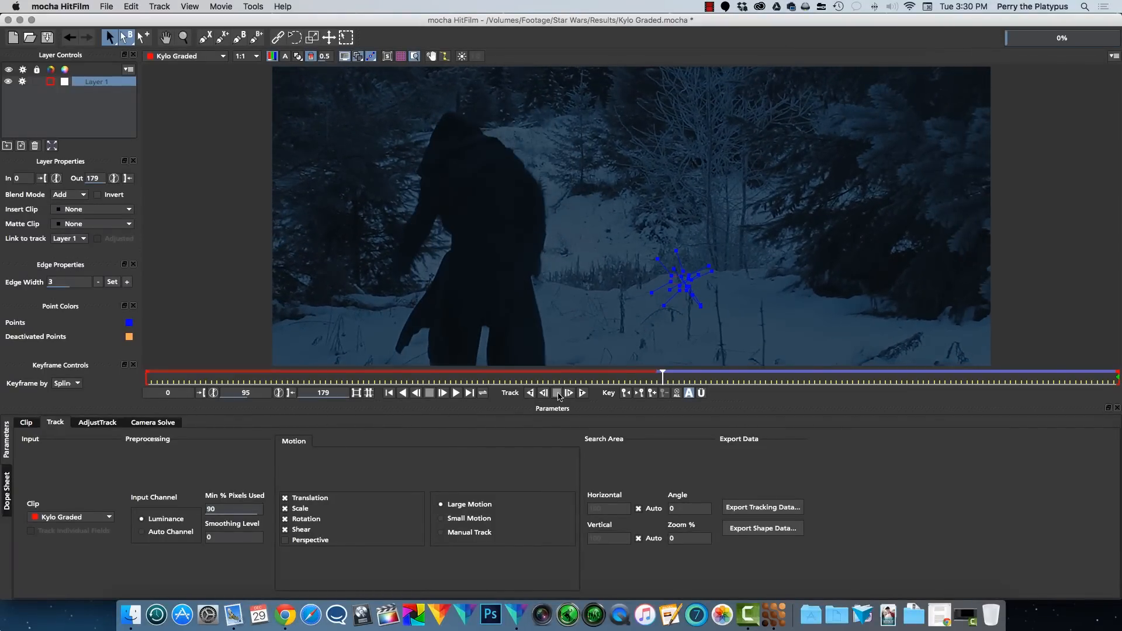
drag(662, 376, 722, 377)
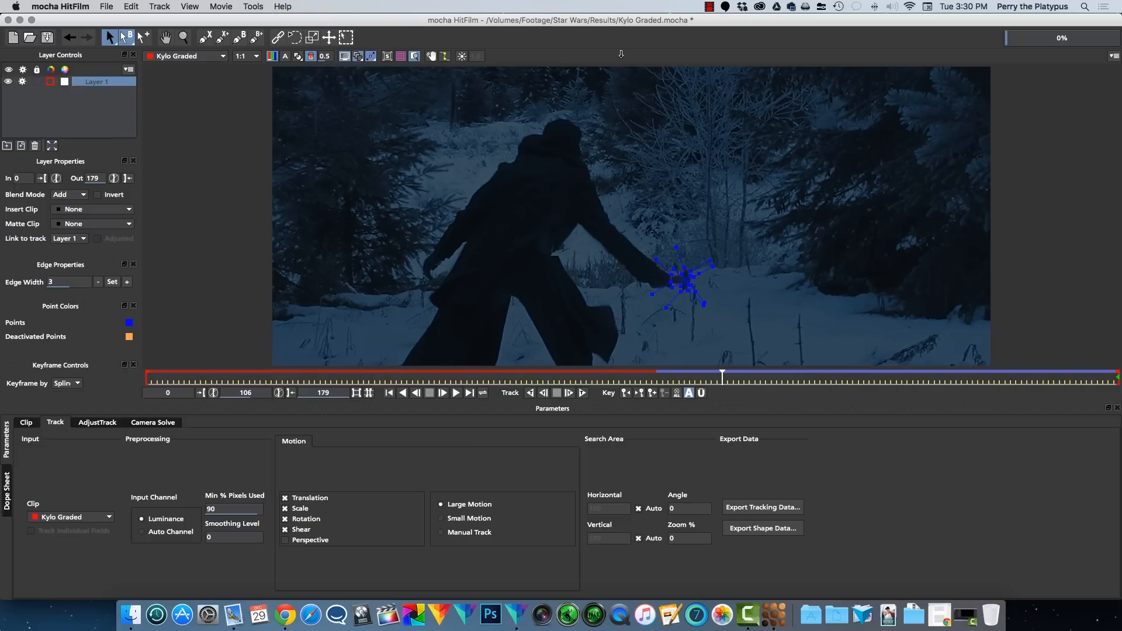
text(Hilt Track)
key(Return)
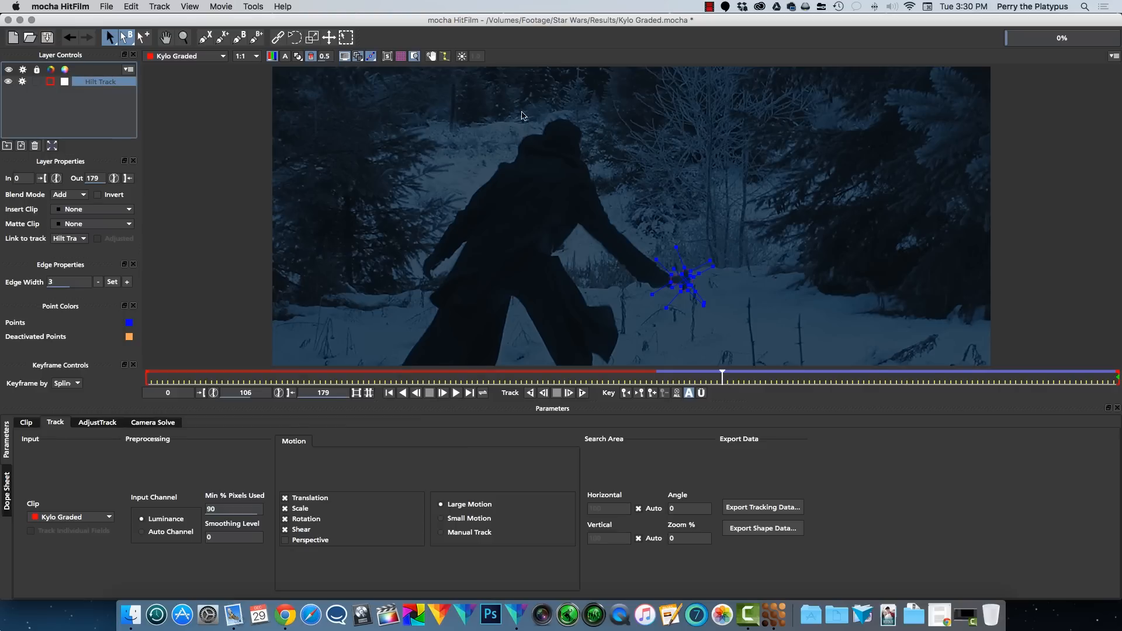
- Return to frame 179 and draw a second closed X-spline tightly following the outline of the hilt and crossguard
drag(722, 377, 1118, 377)
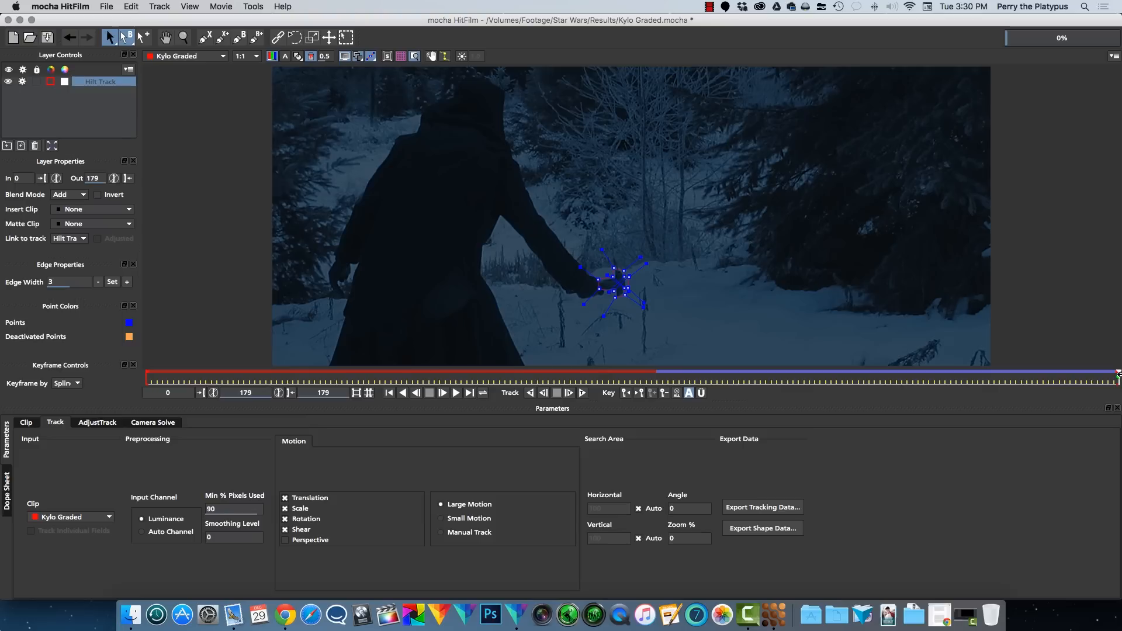
click(204, 37)
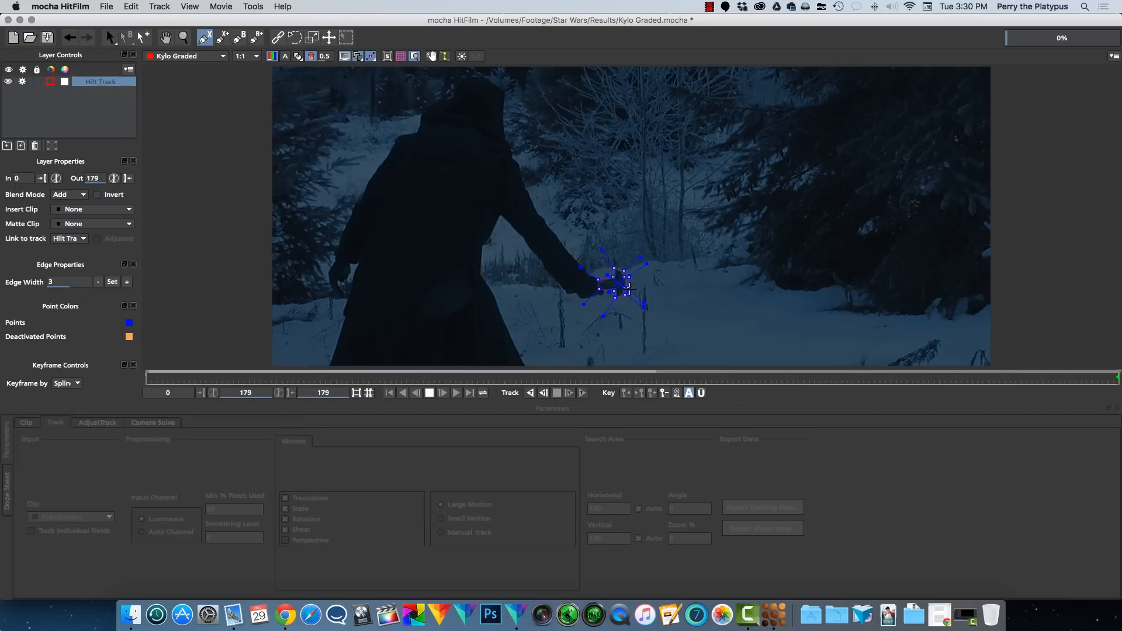
key(z)
drag(616, 285, 623, 203)
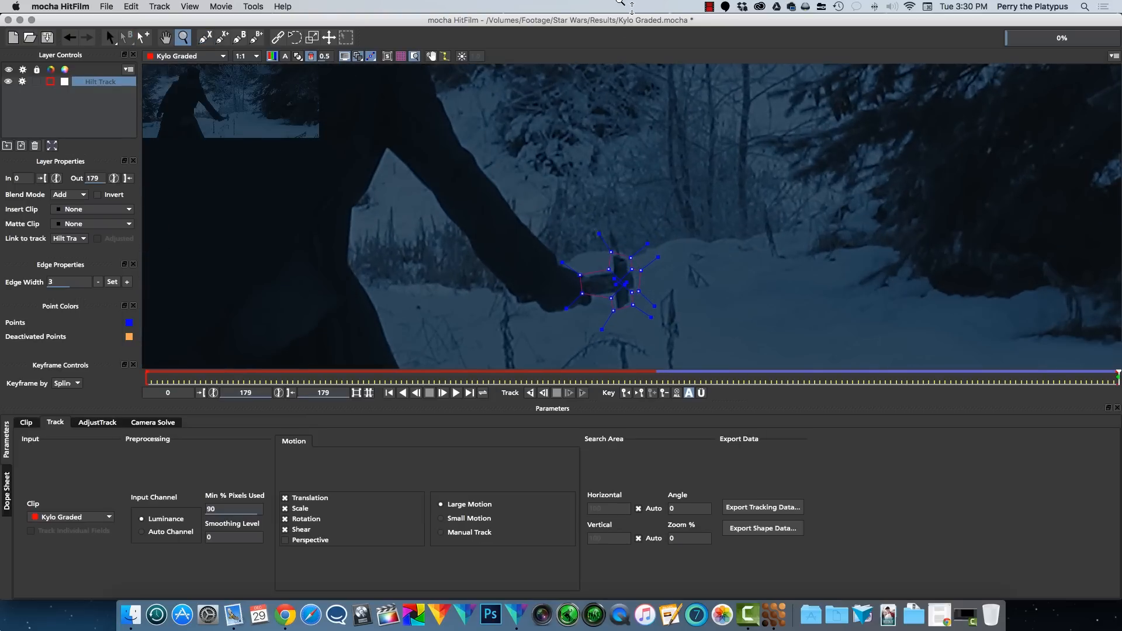
drag(603, 286, 611, 89)
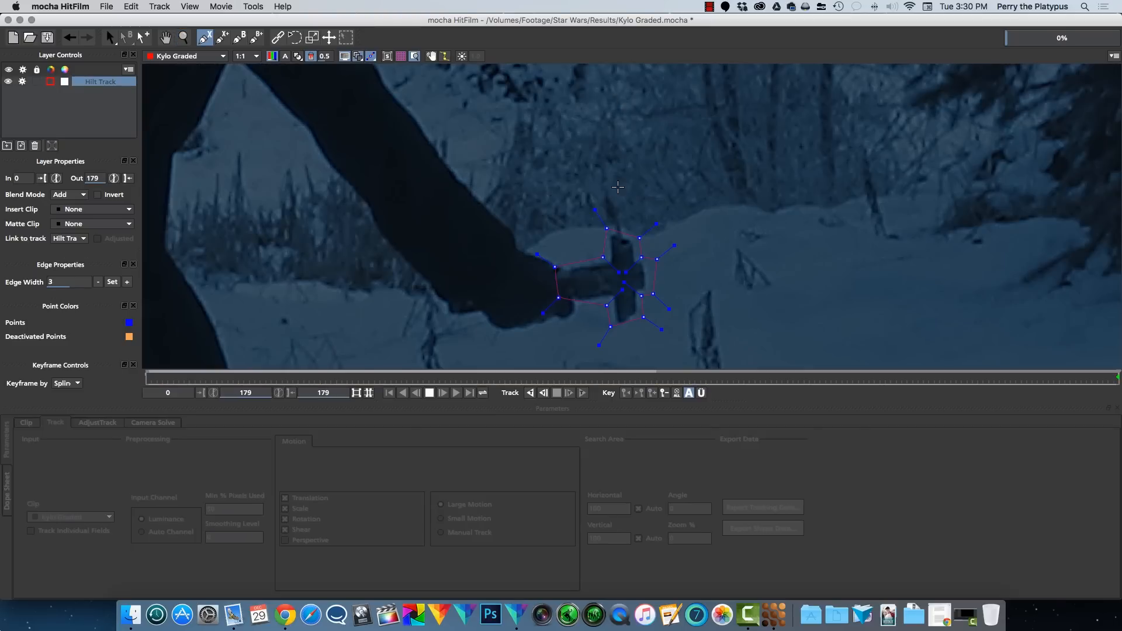
click(612, 262)
click(612, 237)
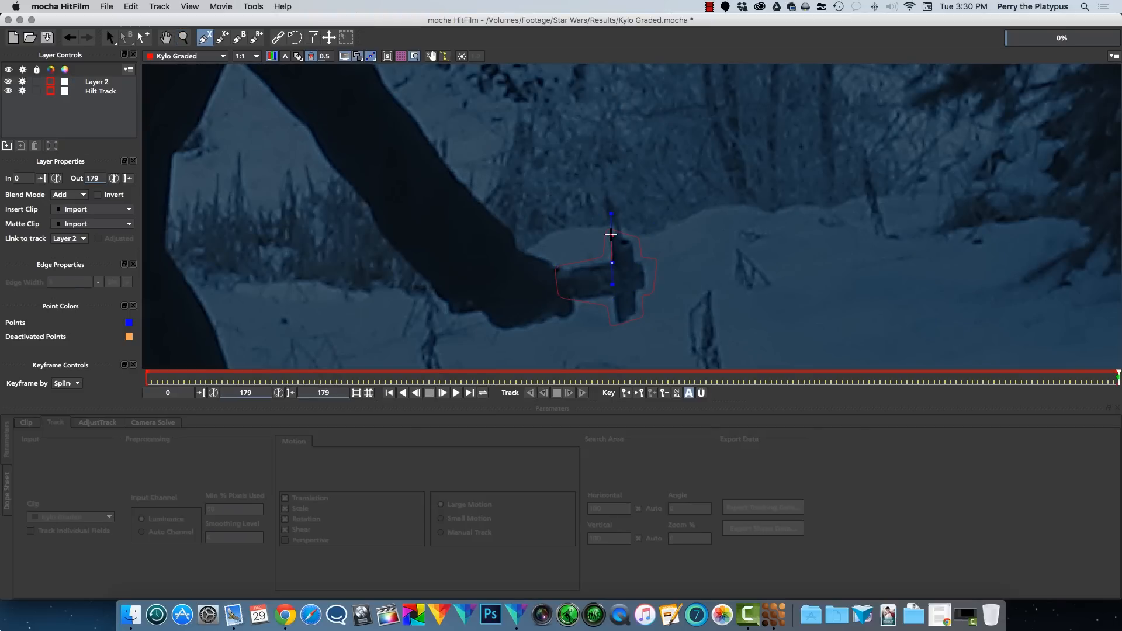
click(620, 244)
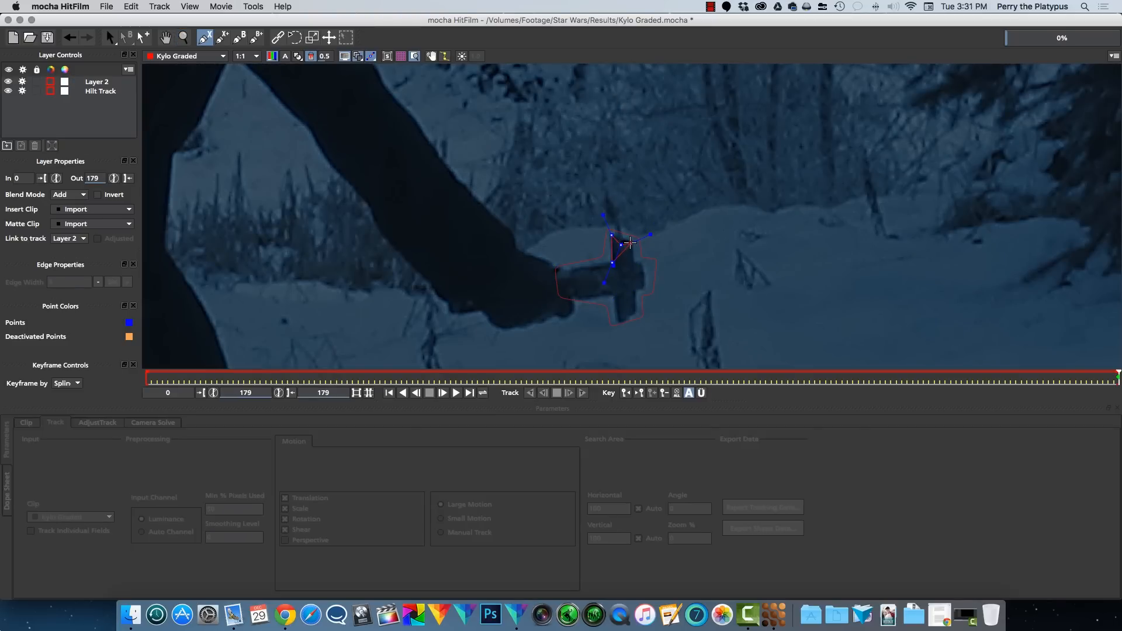
click(631, 243)
click(633, 263)
click(644, 288)
click(636, 313)
click(616, 322)
click(615, 296)
click(574, 300)
click(572, 268)
right_click(601, 267)
- Sharpen the second spline's corners and adjust its control points around the crossguard to fit the hilt at frame 179
scroll(601, 267, up, 2)
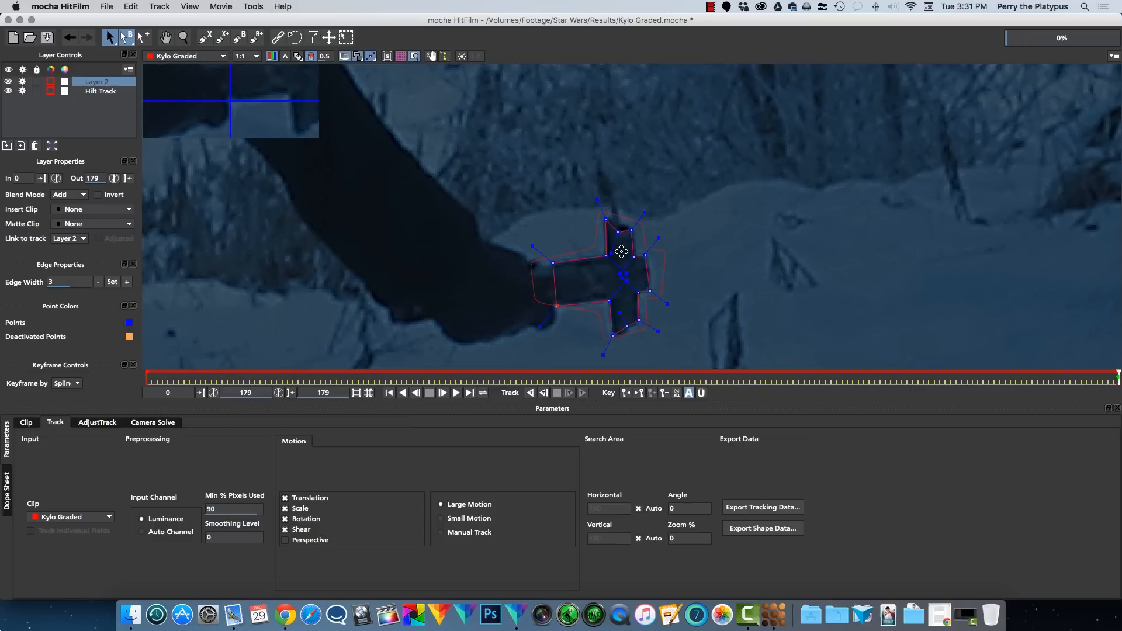
drag(597, 199, 596, 195)
drag(645, 212, 635, 256)
drag(645, 255, 649, 291)
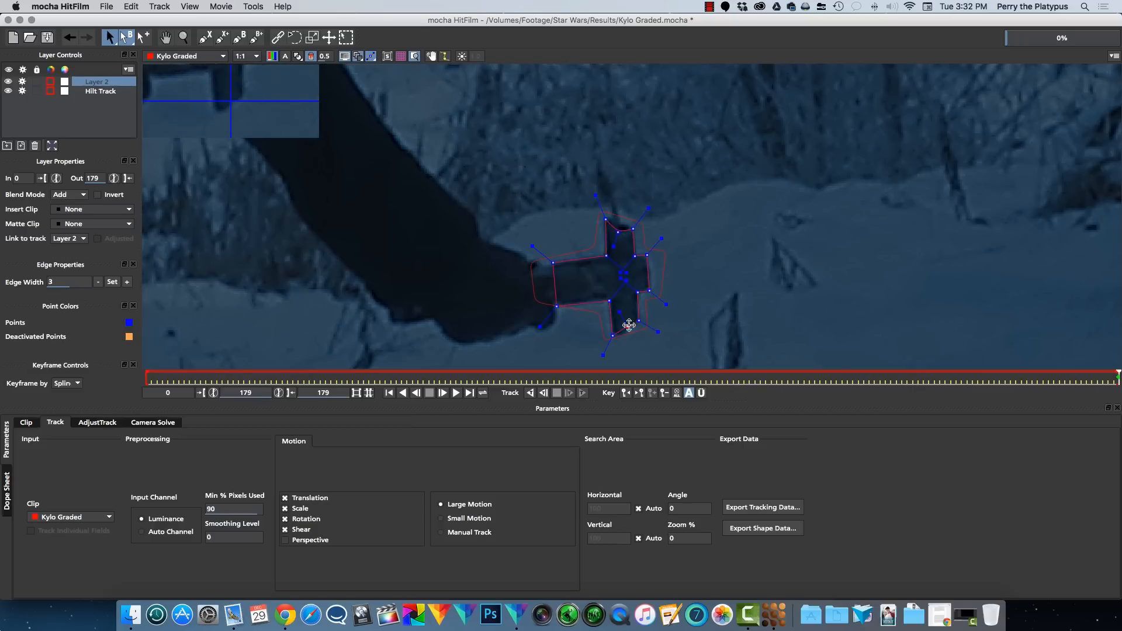
click(618, 232)
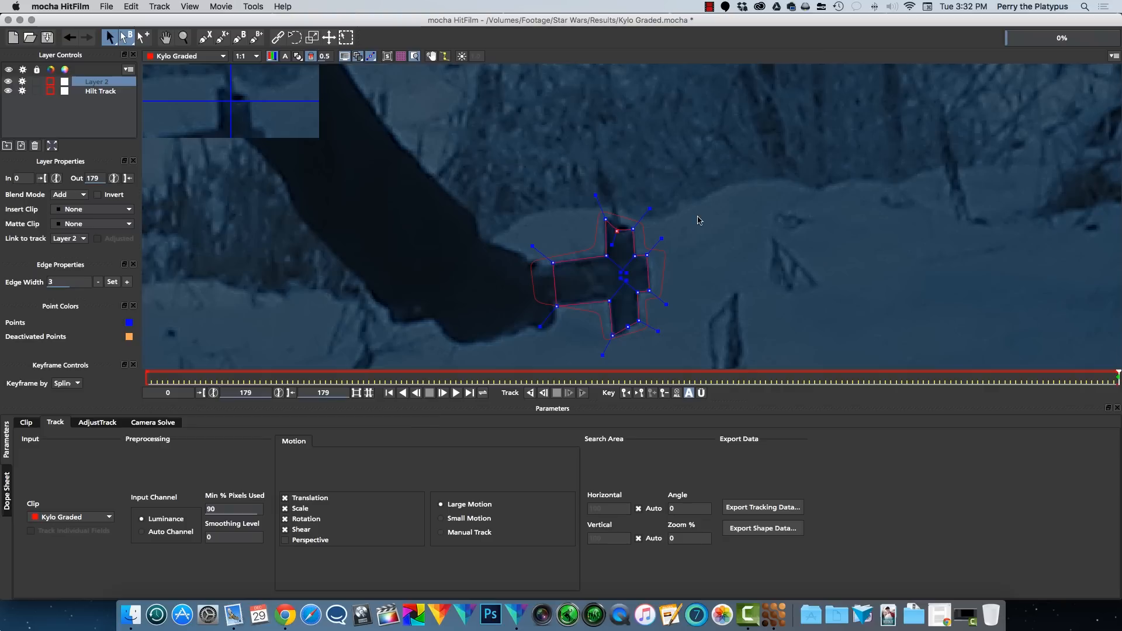
- Link Layer 2 to the Hilt Track layer's track and rename the layer Mask
click(95, 84)
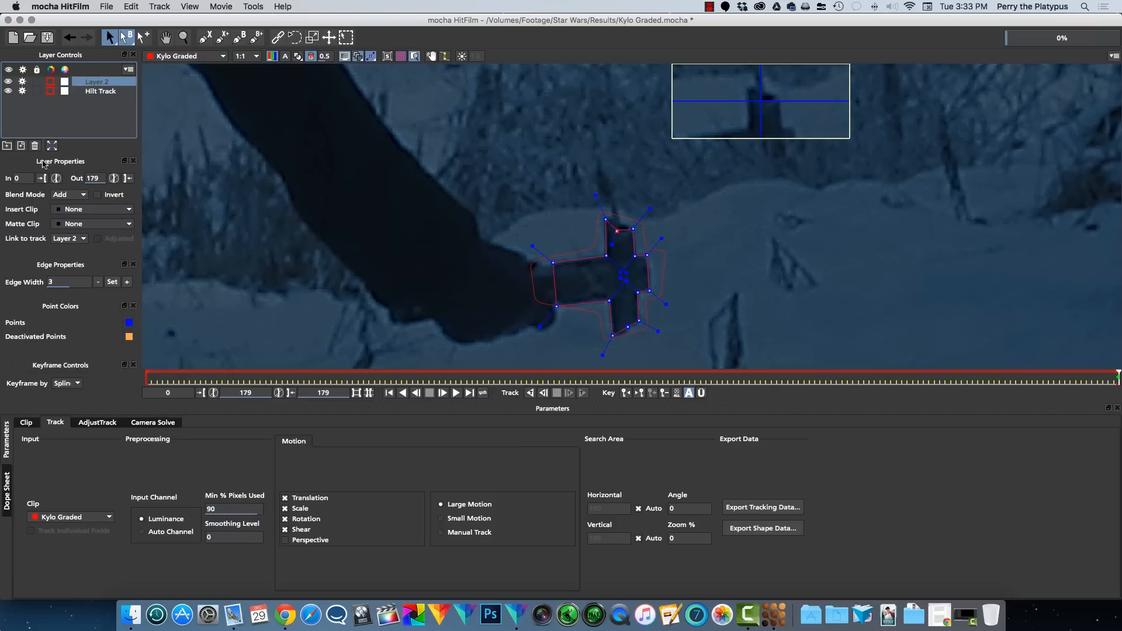
click(73, 240)
click(75, 256)
double_click(101, 80)
text(M)
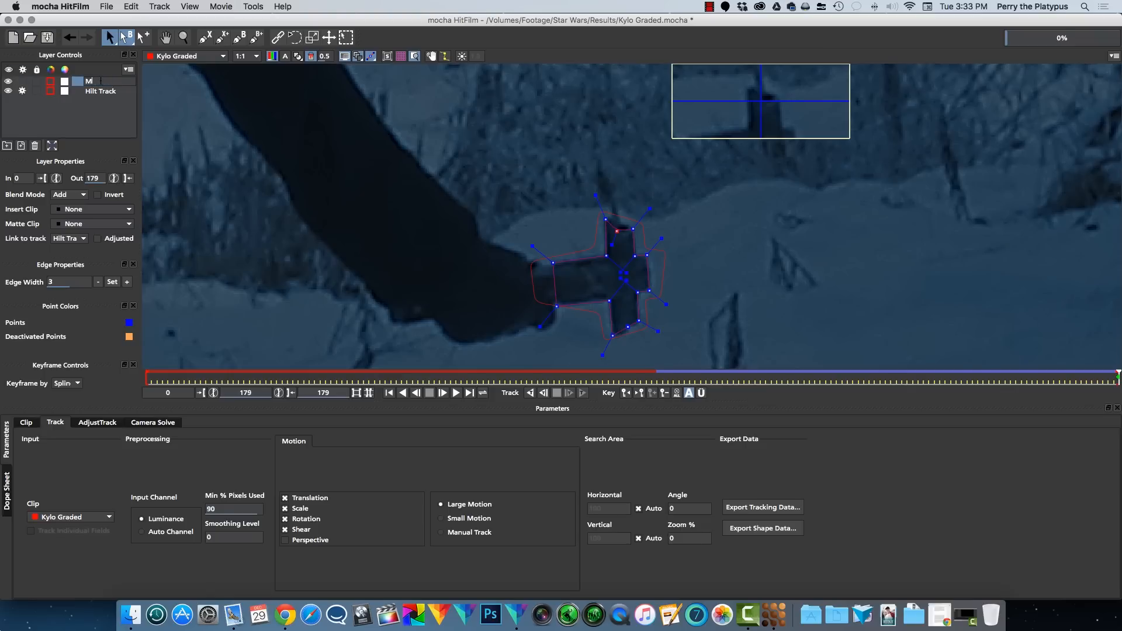
text(ask)
key(Return)
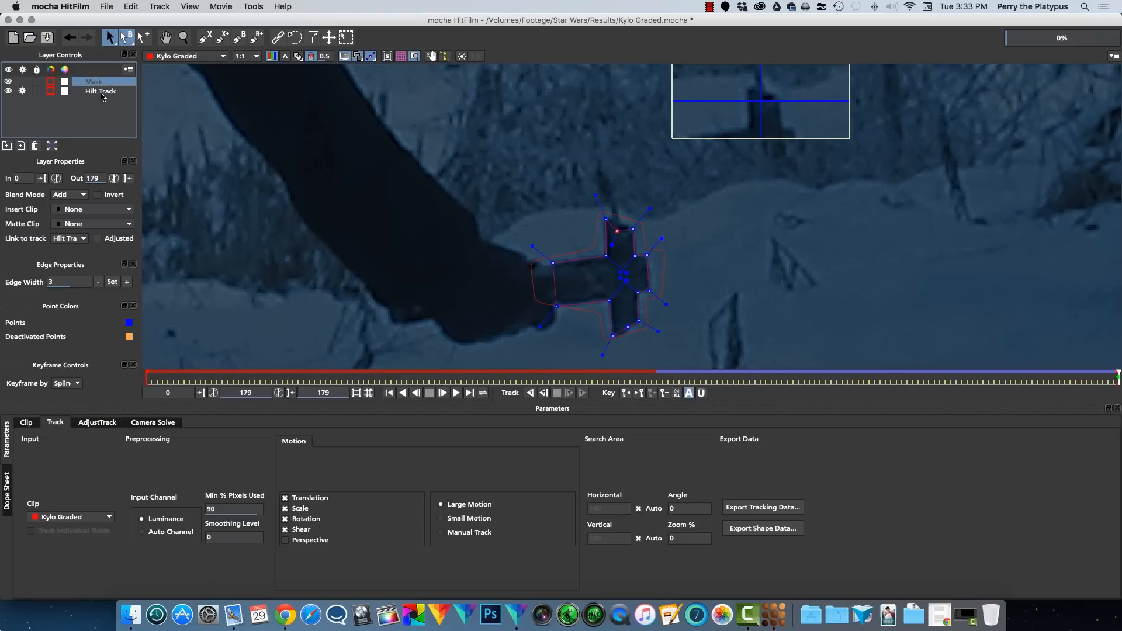
click(101, 93)
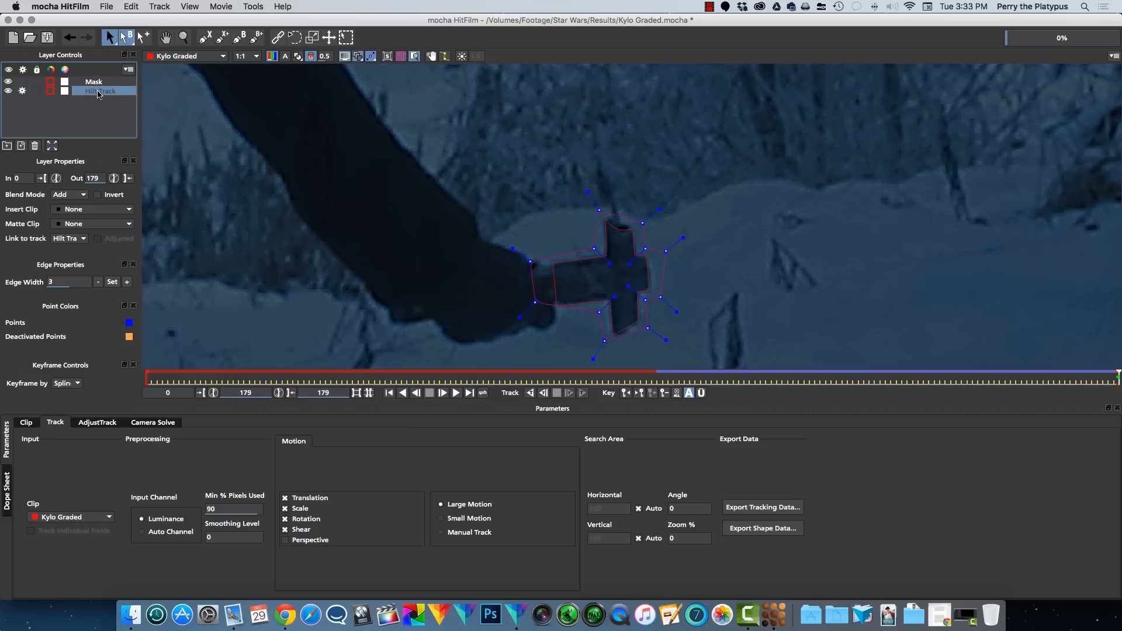
click(94, 83)
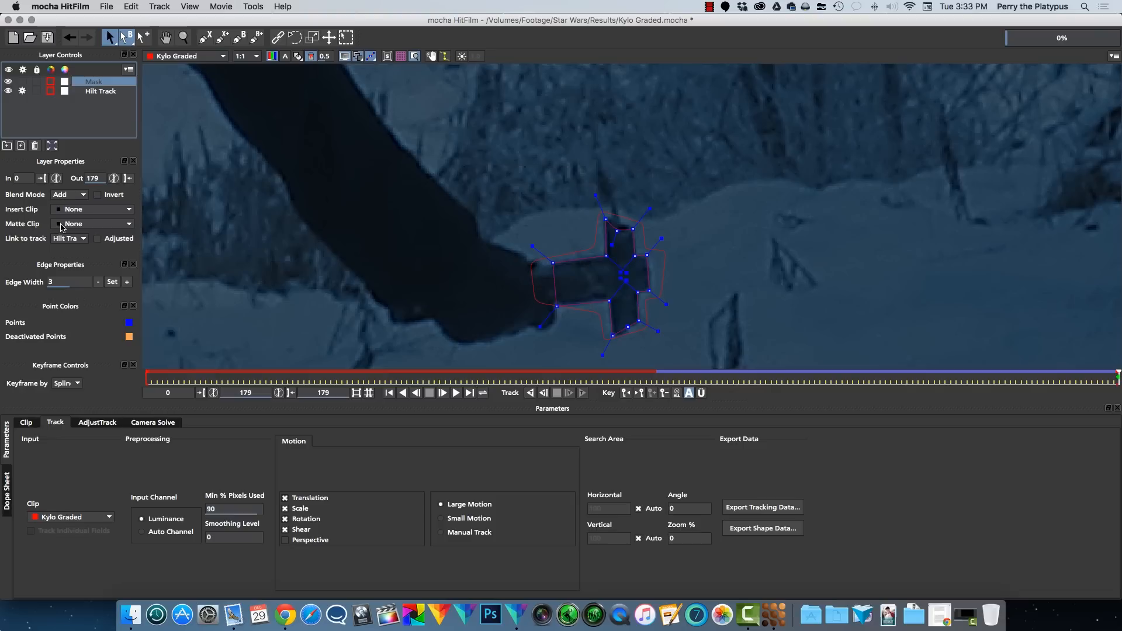
click(83, 241)
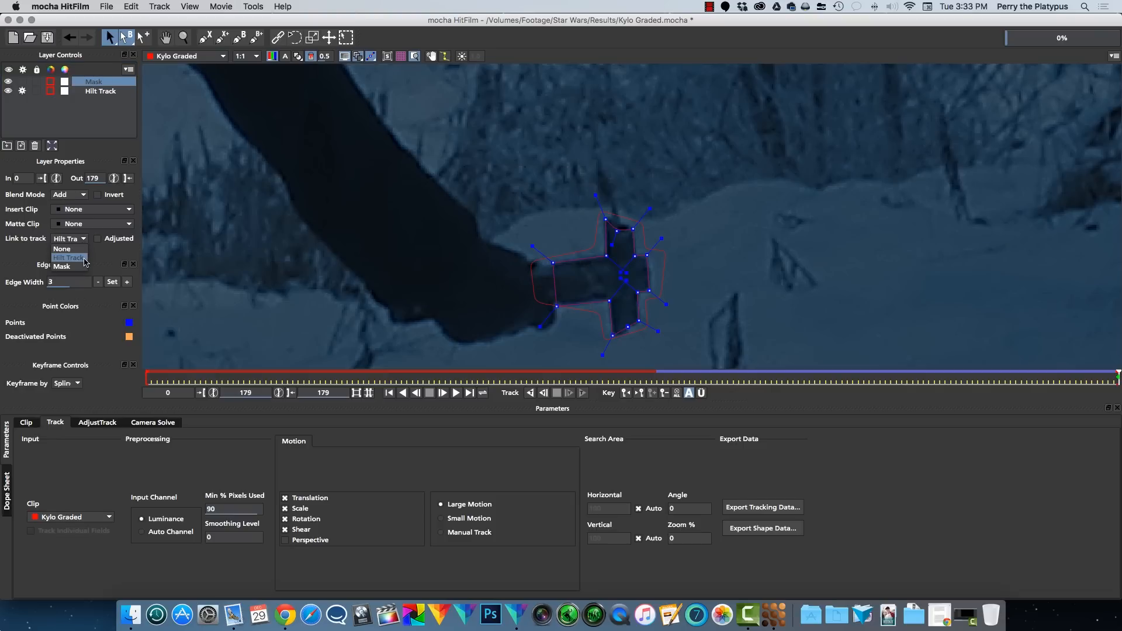
click(84, 259)
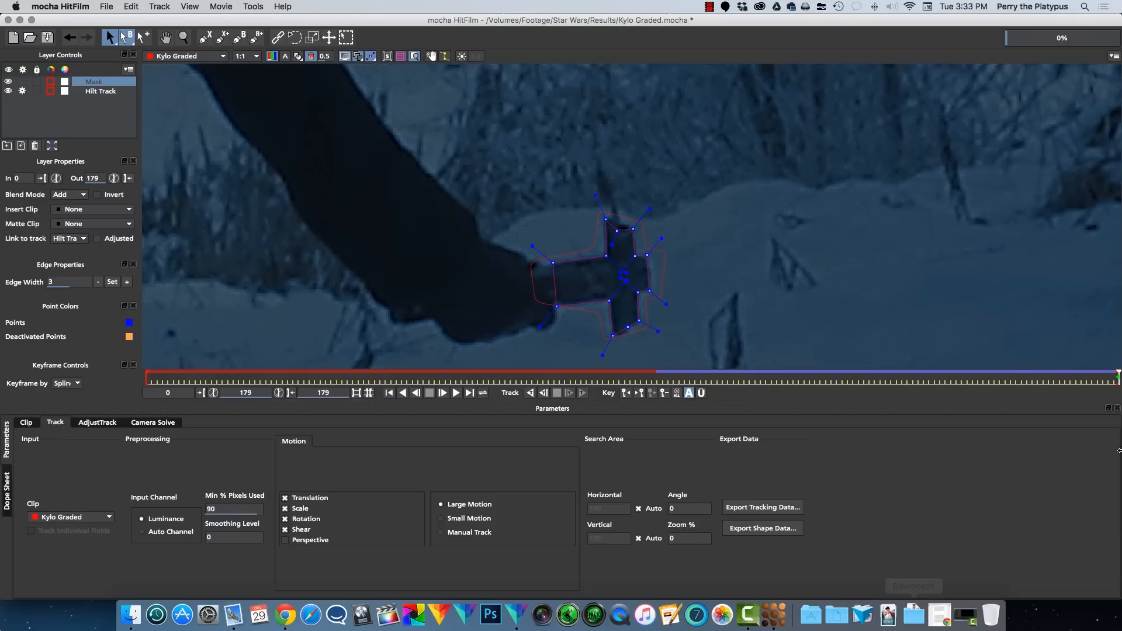
- At frame 161, reposition the Mask shape's points around the crossguard to fit the hilt outline
drag(1118, 373, 982, 373)
mouse_move(939, 375)
mouse_down()
mouse_move(755, 371)
mouse_move(1118, 379)
mouse_move(1010, 374)
mouse_move(1032, 377)
mouse_move(1054, 403)
mouse_move(1094, 407)
mouse_move(1070, 380)
mouse_move(1021, 385)
mouse_up()
click(653, 394)
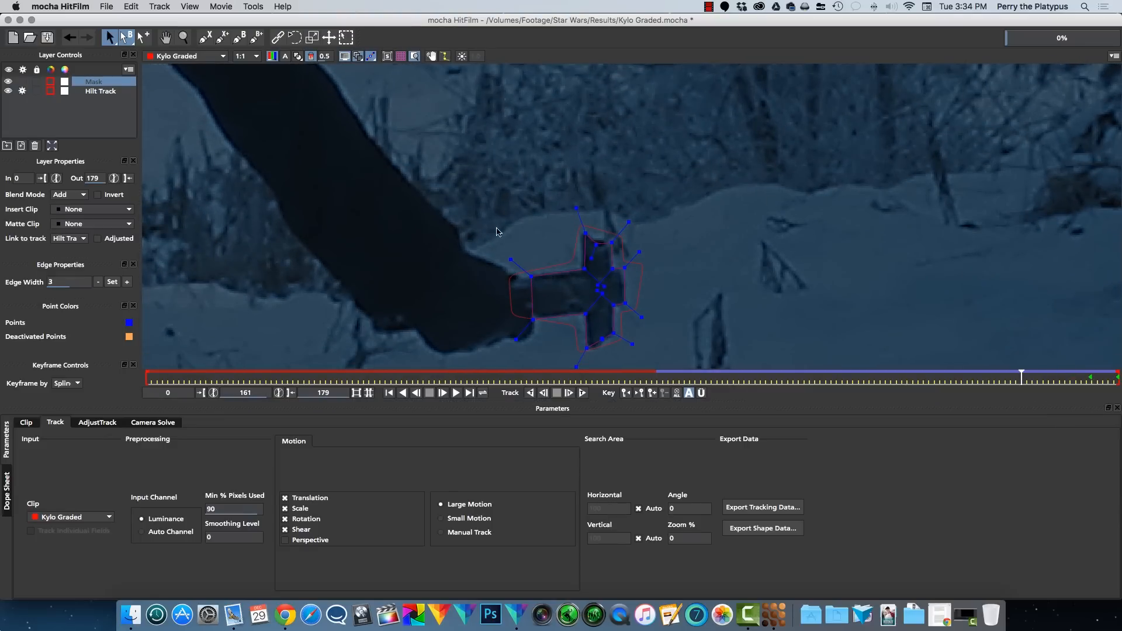
drag(604, 333, 631, 314)
drag(611, 243, 607, 243)
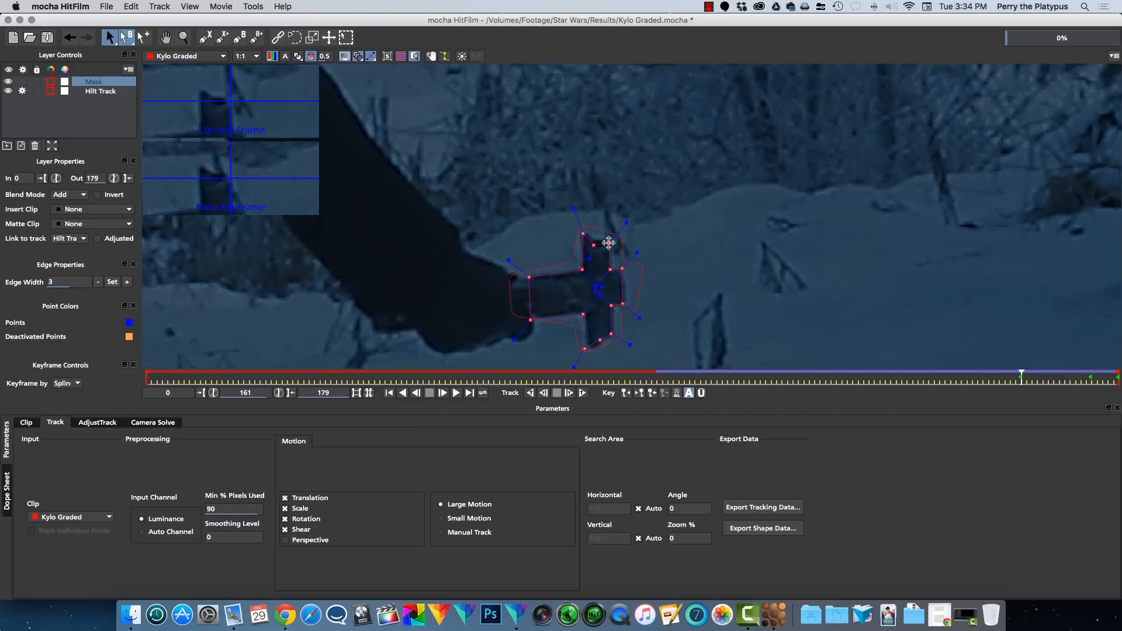
click(626, 237)
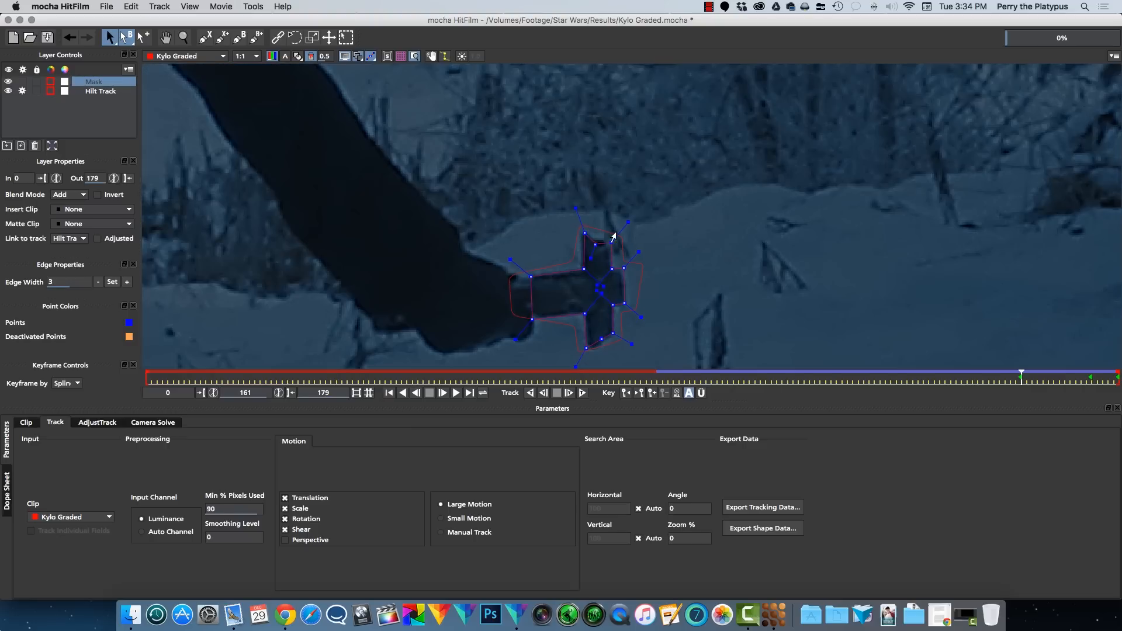
click(585, 233)
drag(610, 243, 595, 246)
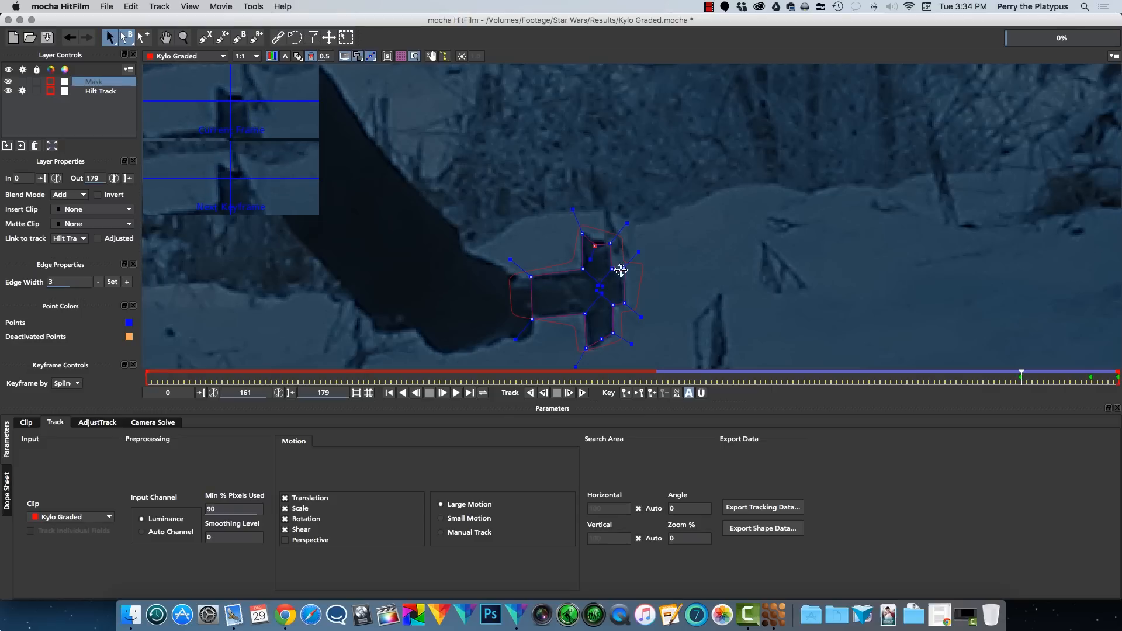
click(611, 269)
click(622, 269)
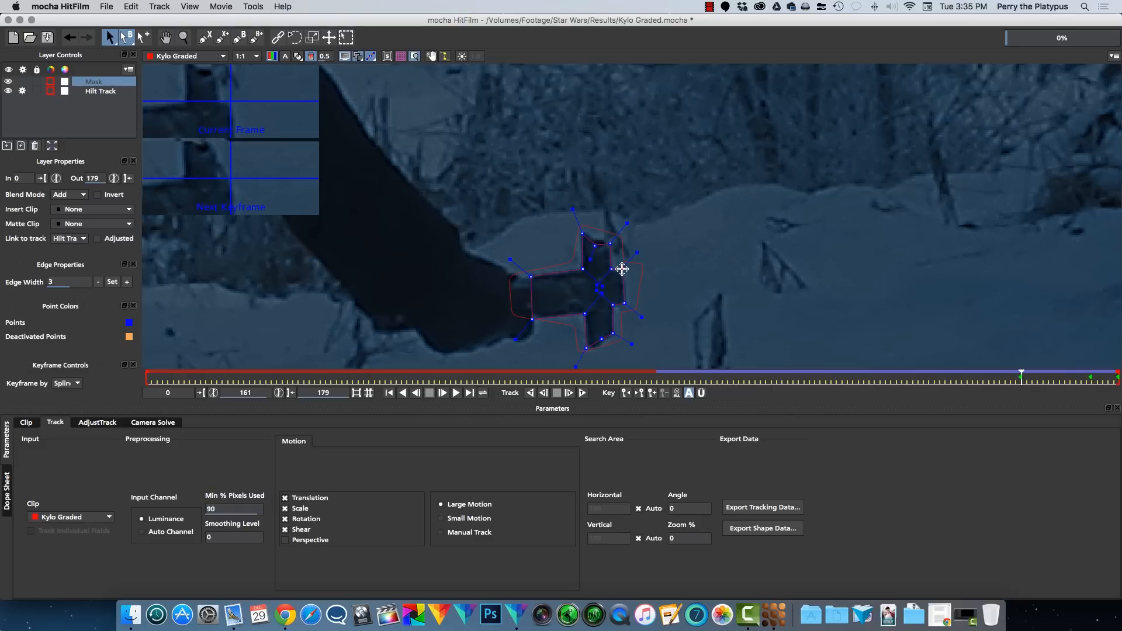
- Scrub between frames 113 and 179 to check how the Mask shape follows the hilt
drag(1021, 374, 1119, 383)
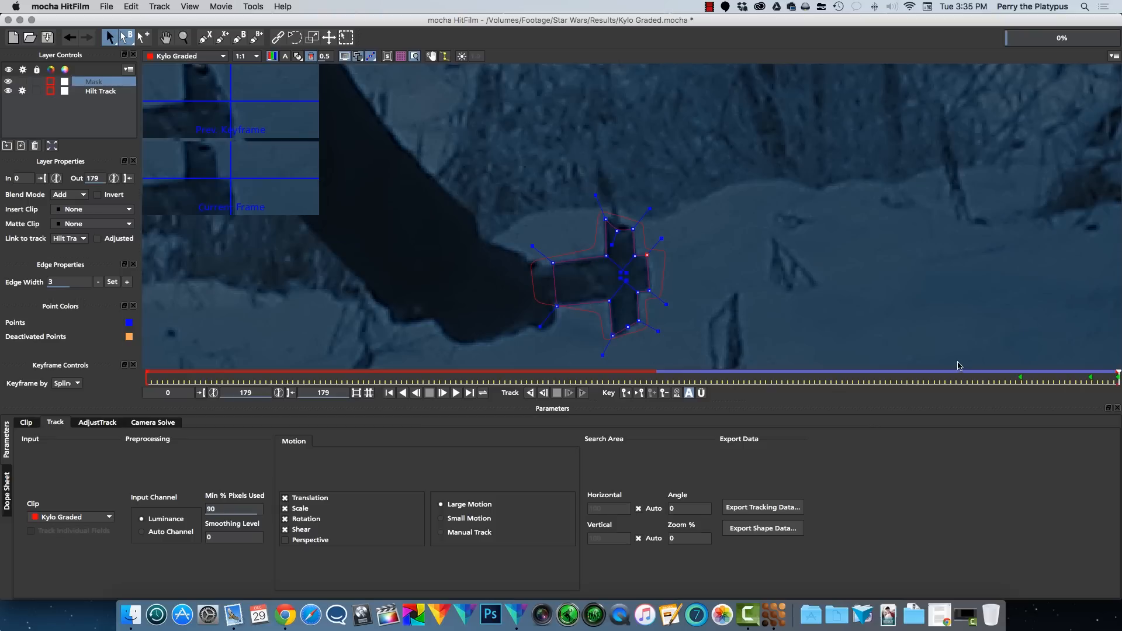
click(757, 379)
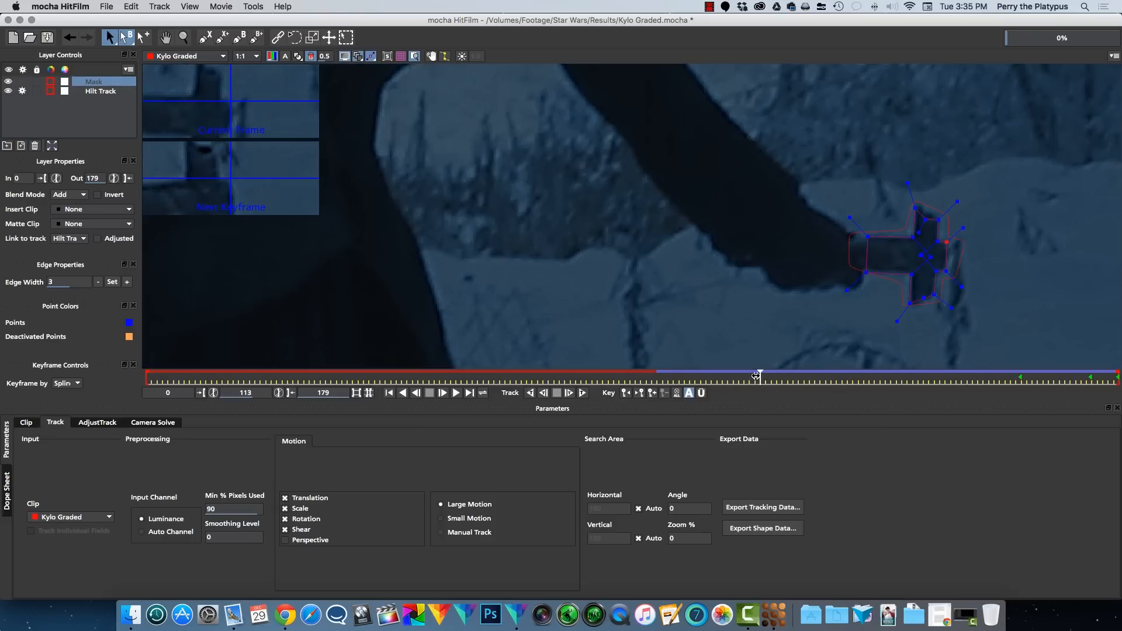
drag(760, 376, 1118, 379)
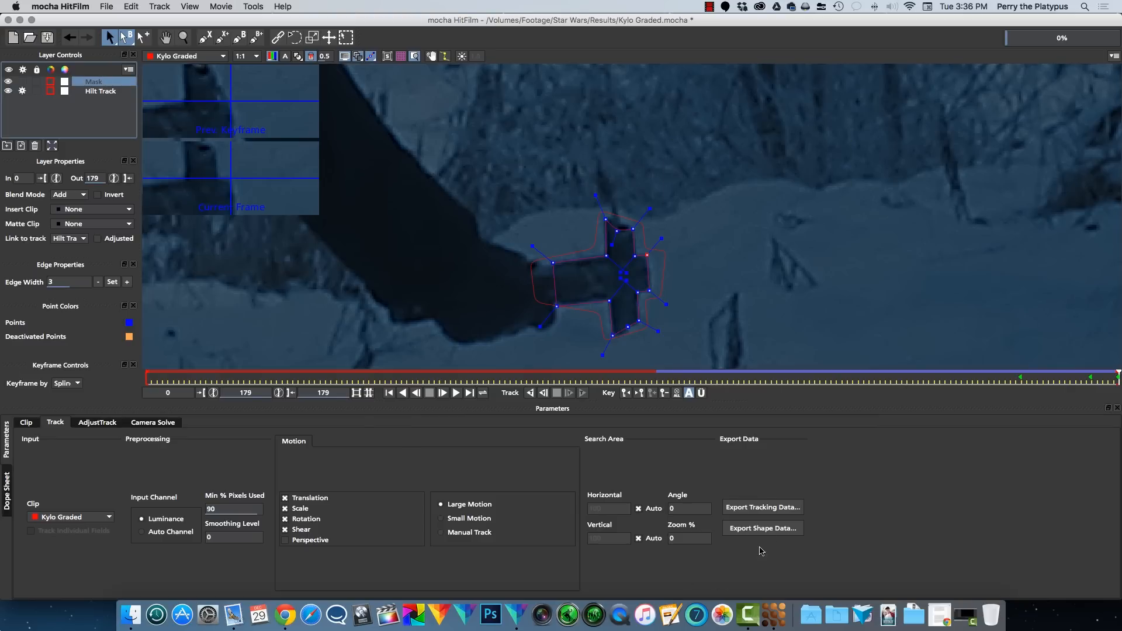
- Export the selected Mask layer's shape data in HitFilm [Transform & Shape] (*.hfcs) format as Hilt Roto Mask in the Star Wars folder
click(768, 531)
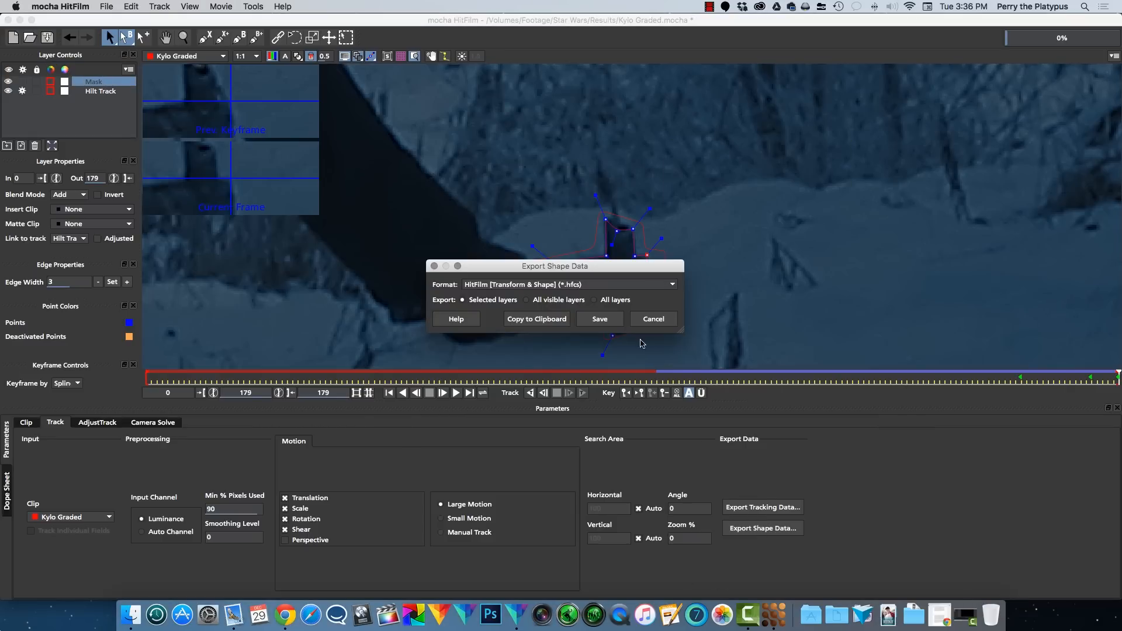
click(610, 320)
text(Hilt Roto Mas)
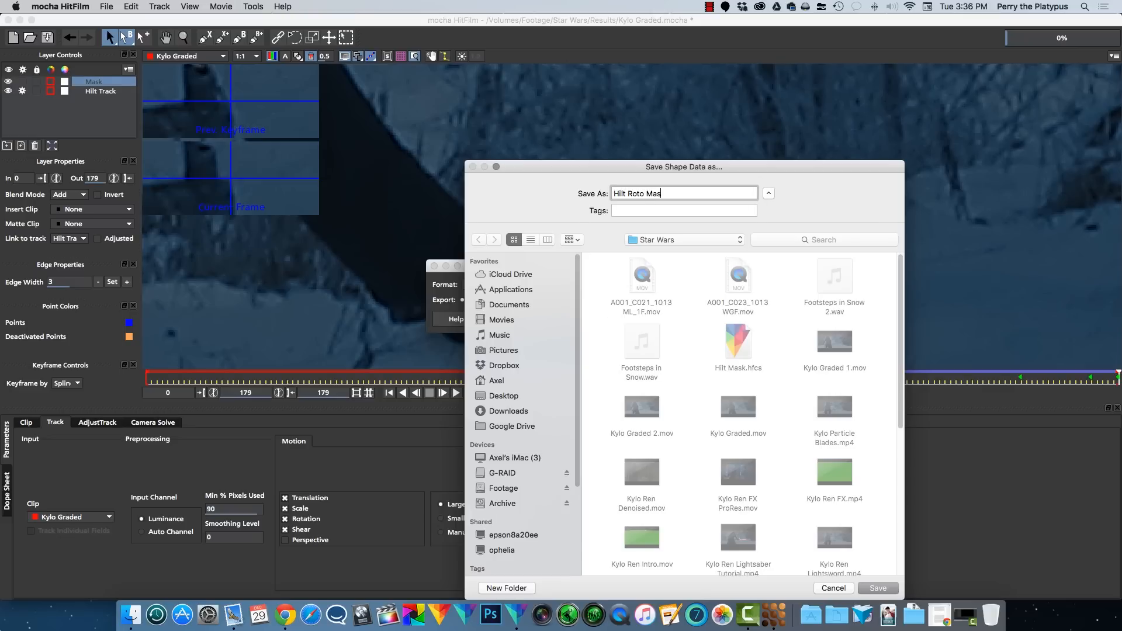
text(k)
click(878, 588)
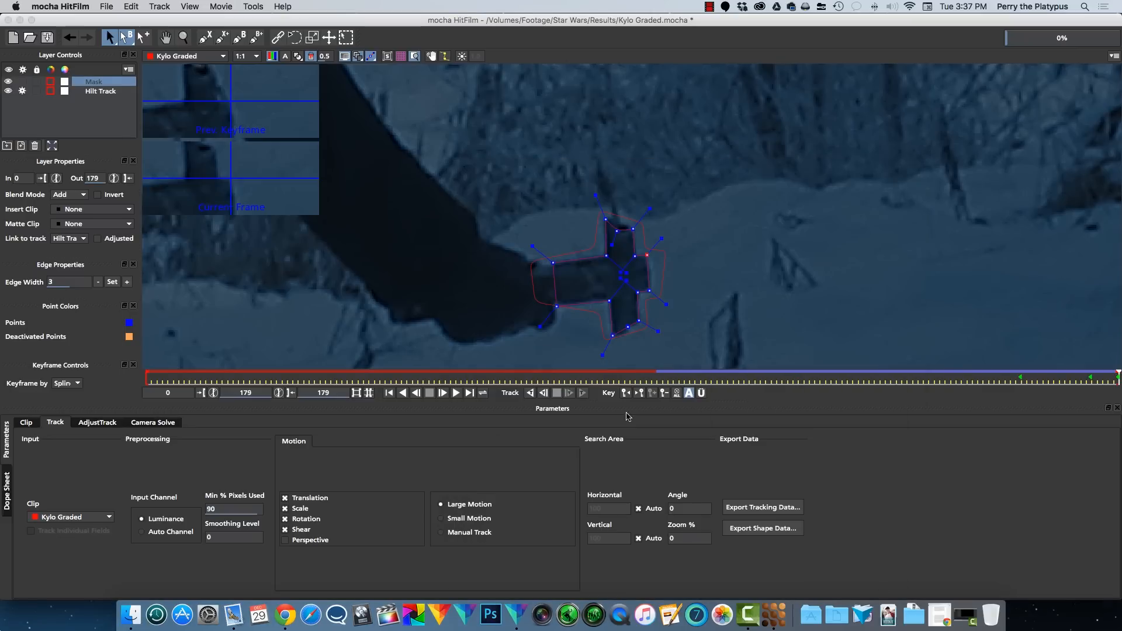
- Switch to HitFilm and import the Hilt Roto Mask.hfcs composite shot into the project
click(518, 608)
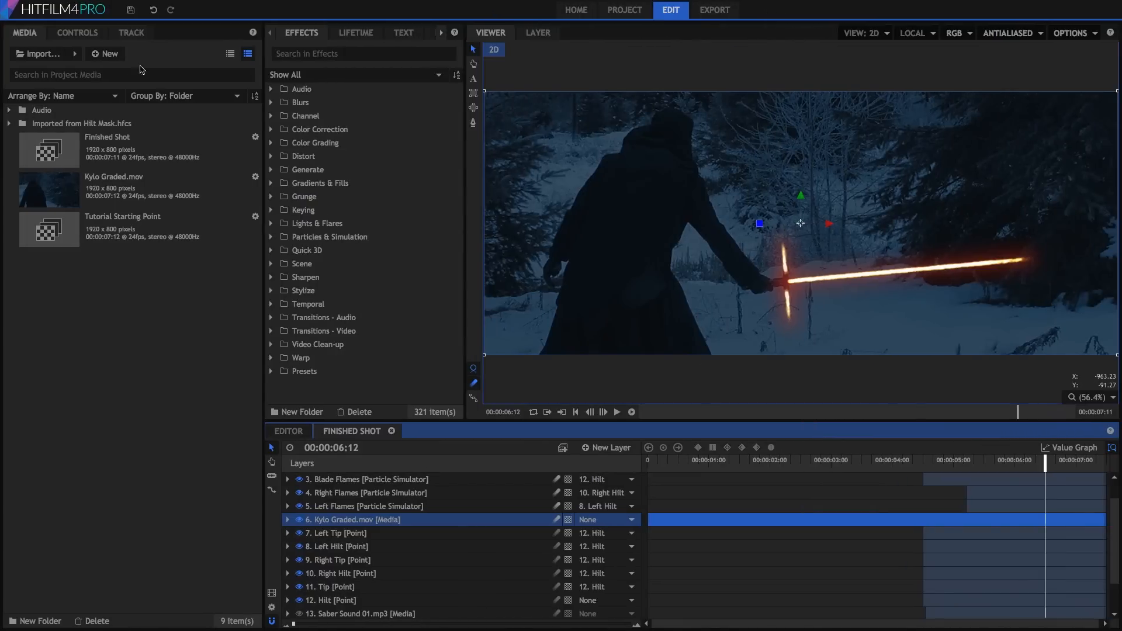
click(78, 54)
click(108, 93)
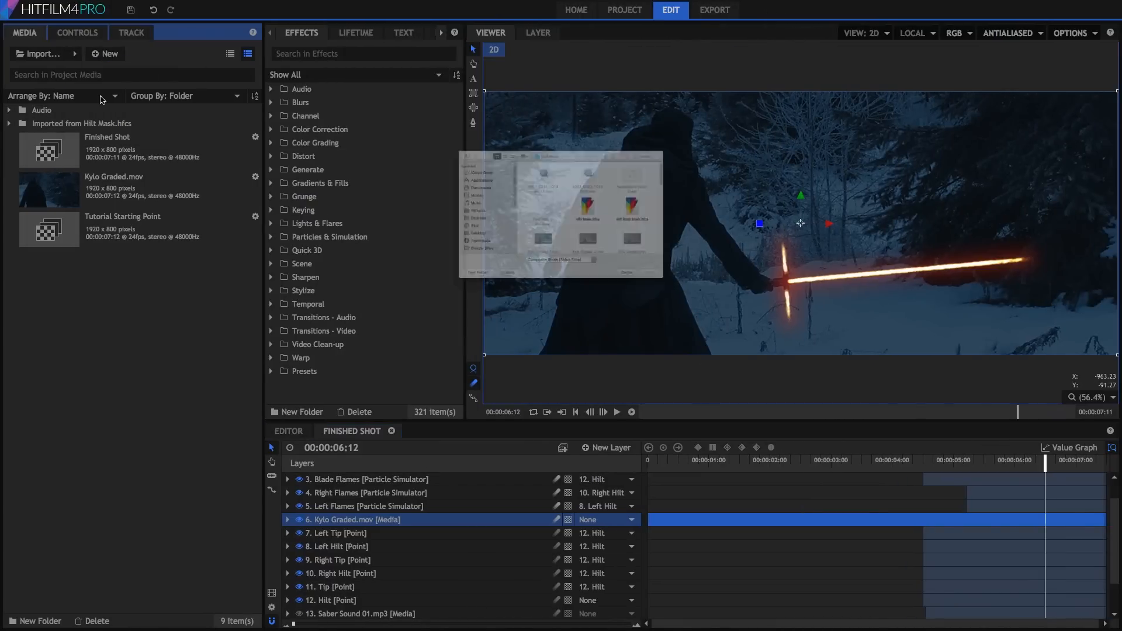
click(708, 202)
click(736, 332)
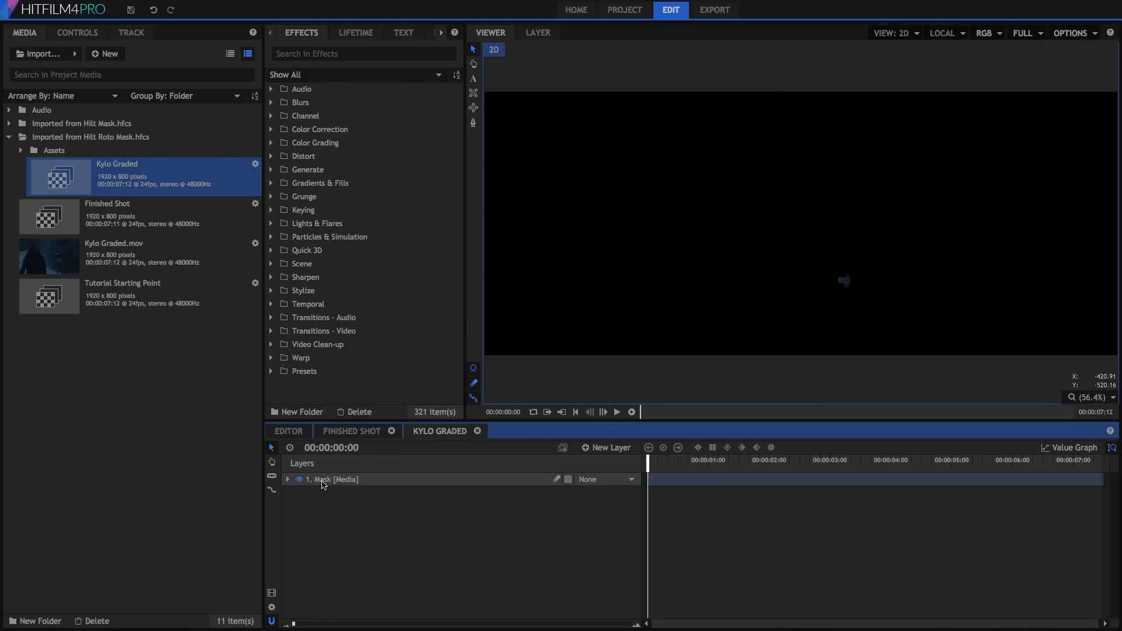
- In the imported Kylo Graded composite shot, reveal the Mask layer's Spline 1 mask and copy the layer
click(288, 480)
click(358, 521)
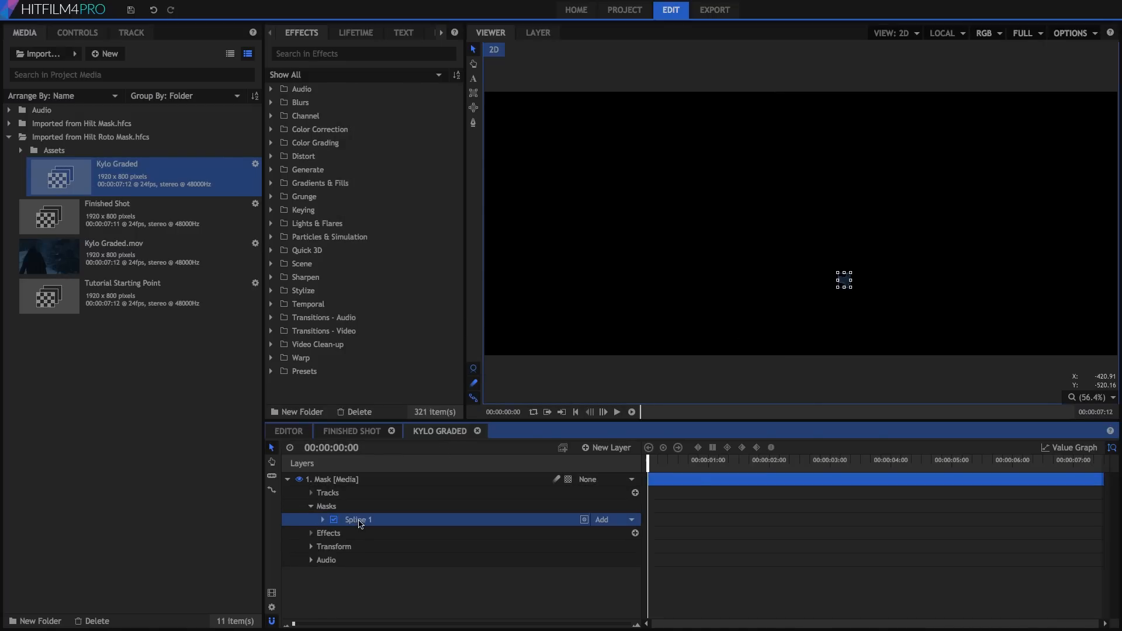
right_click(346, 479)
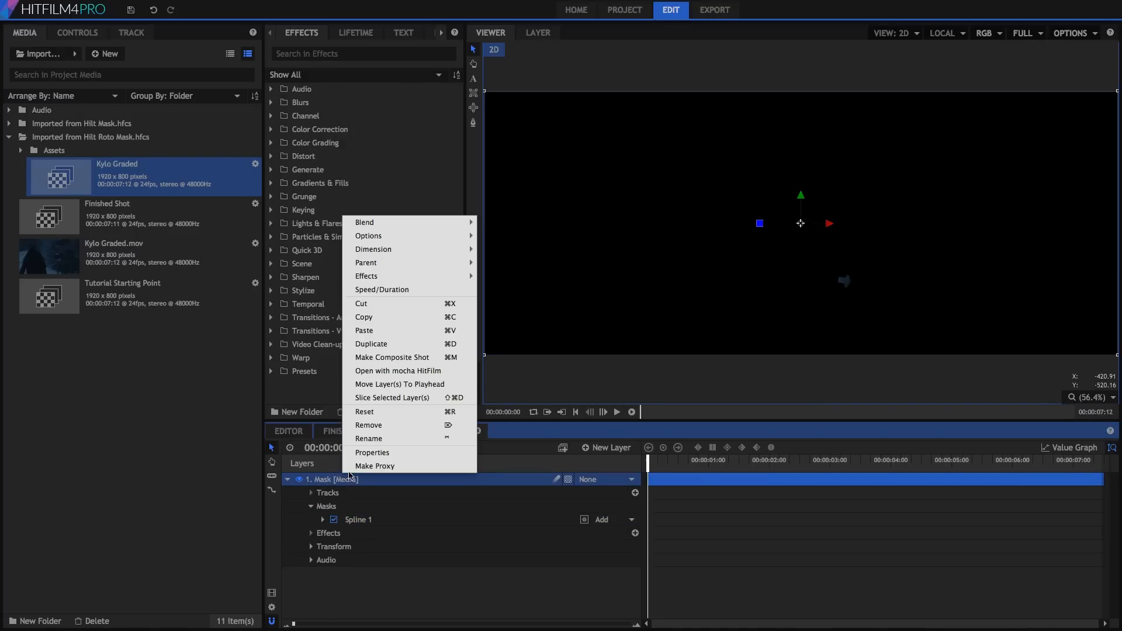
click(397, 321)
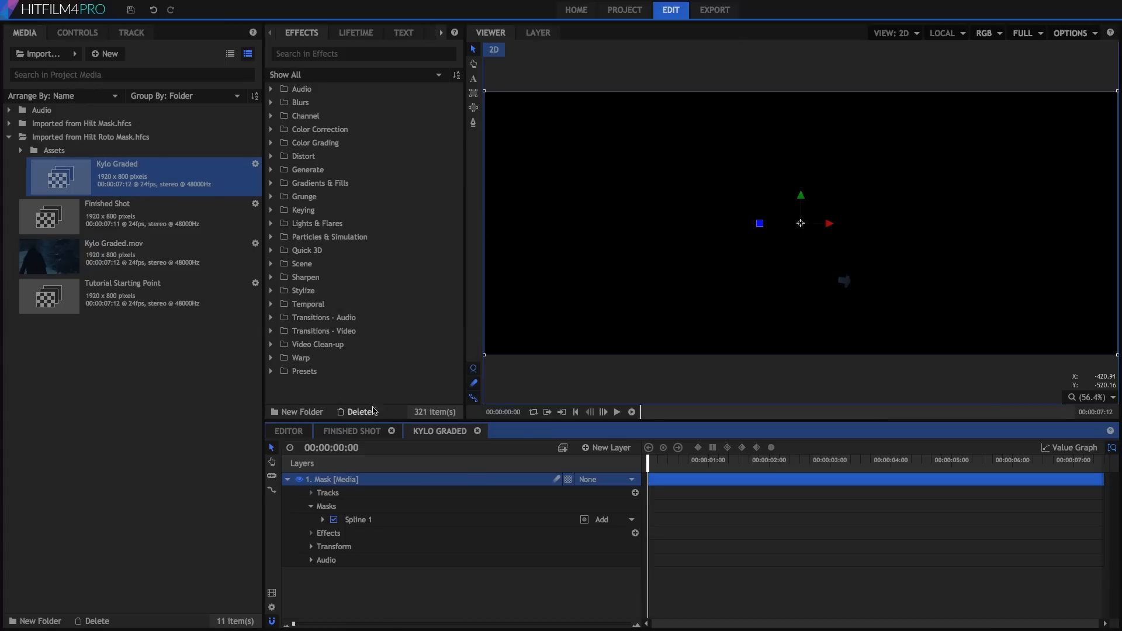
- Paste the Mask layer into Finished Shot, starting at the beginning of the timeline and placed directly above the Blade Flames layer
click(352, 431)
right_click(386, 481)
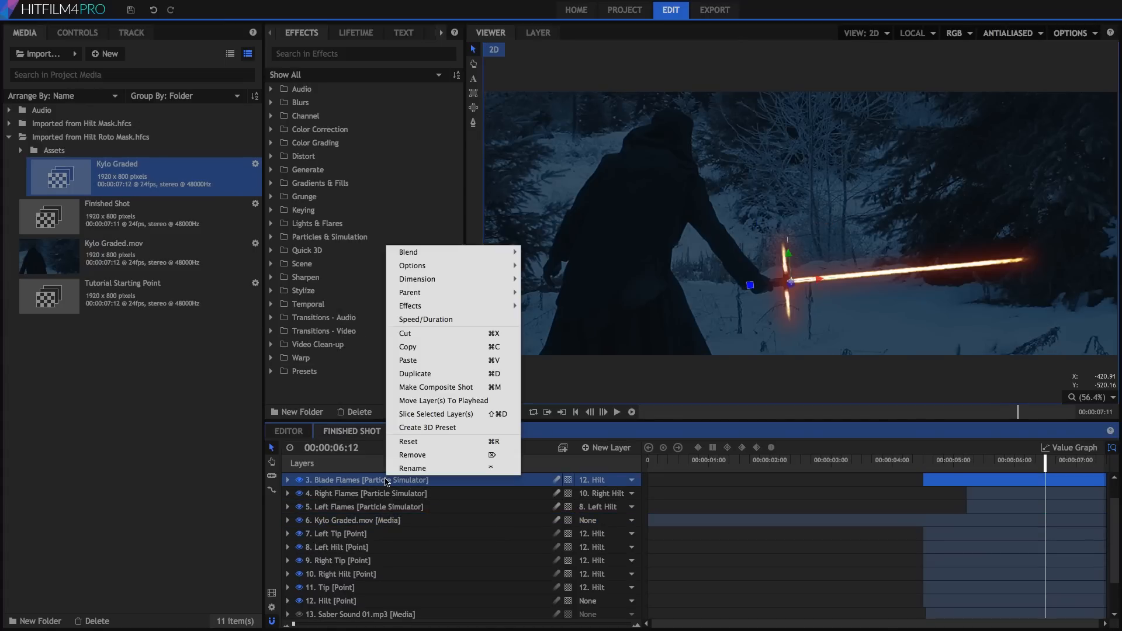
click(421, 361)
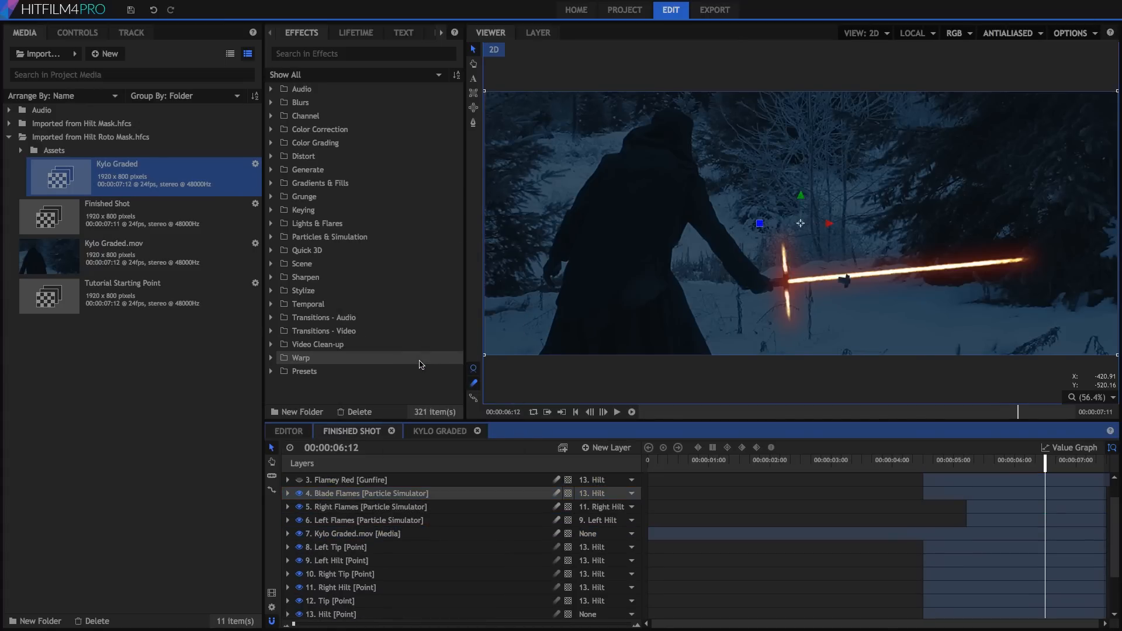
drag(1085, 481, 554, 483)
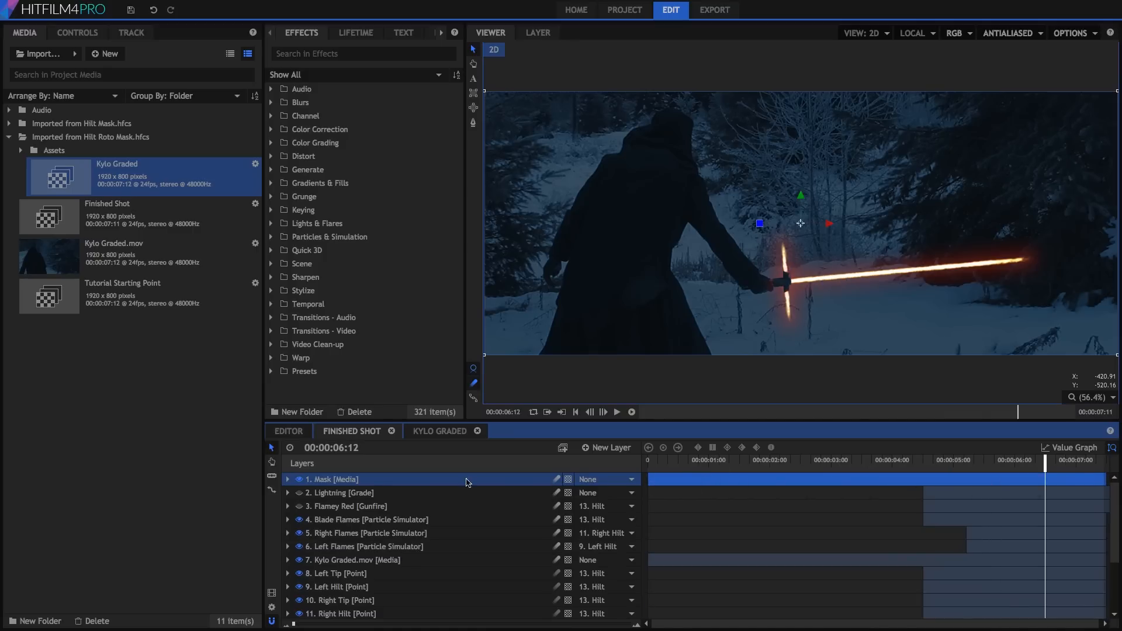
drag(381, 495, 385, 518)
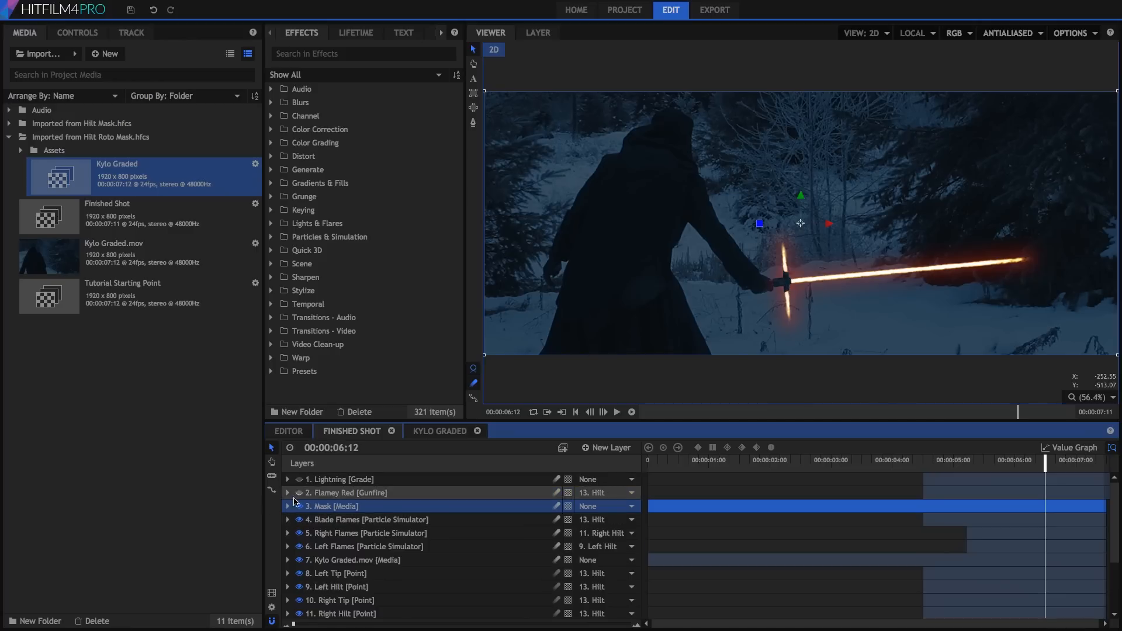
- Set the Feather Strength of the Mask layer's Spline 1 mask to 3.0 px
click(77, 33)
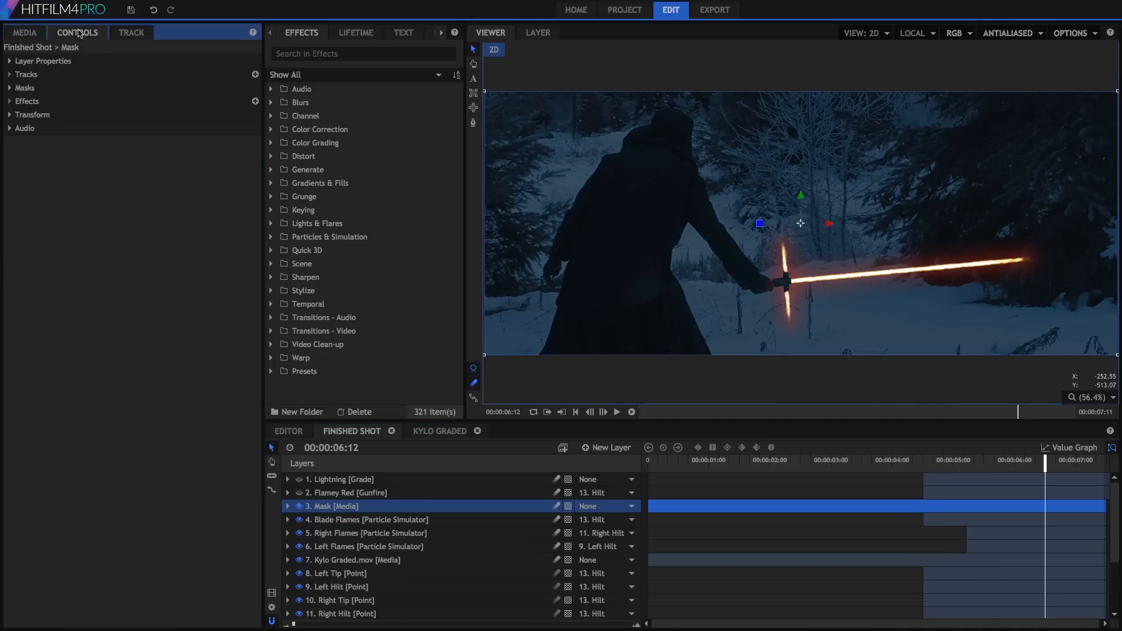
click(10, 88)
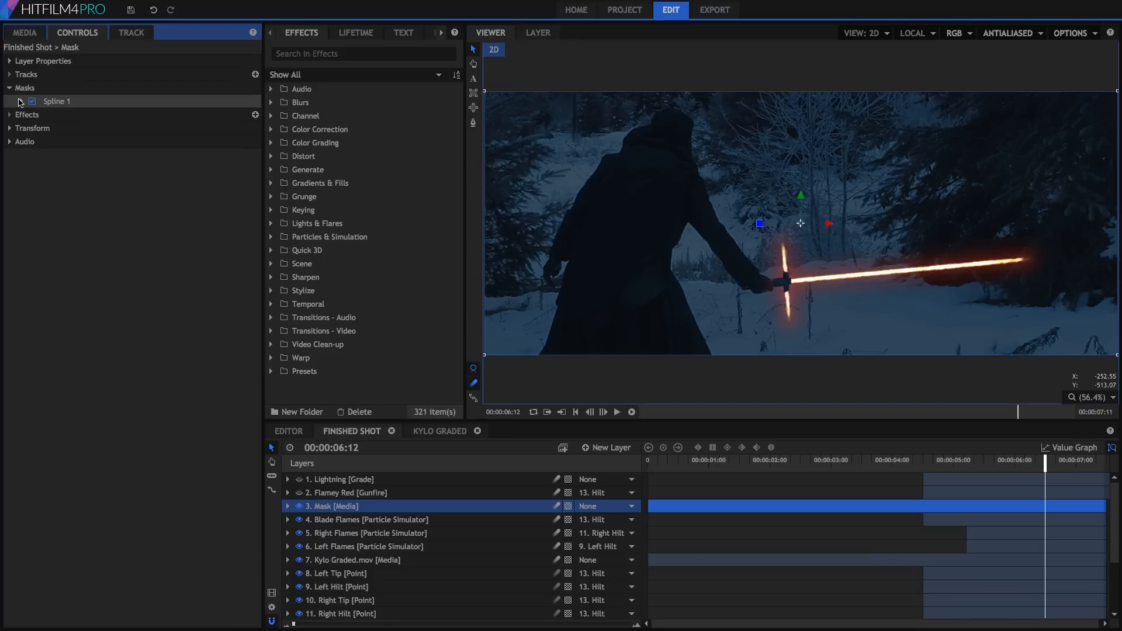
click(21, 102)
click(33, 143)
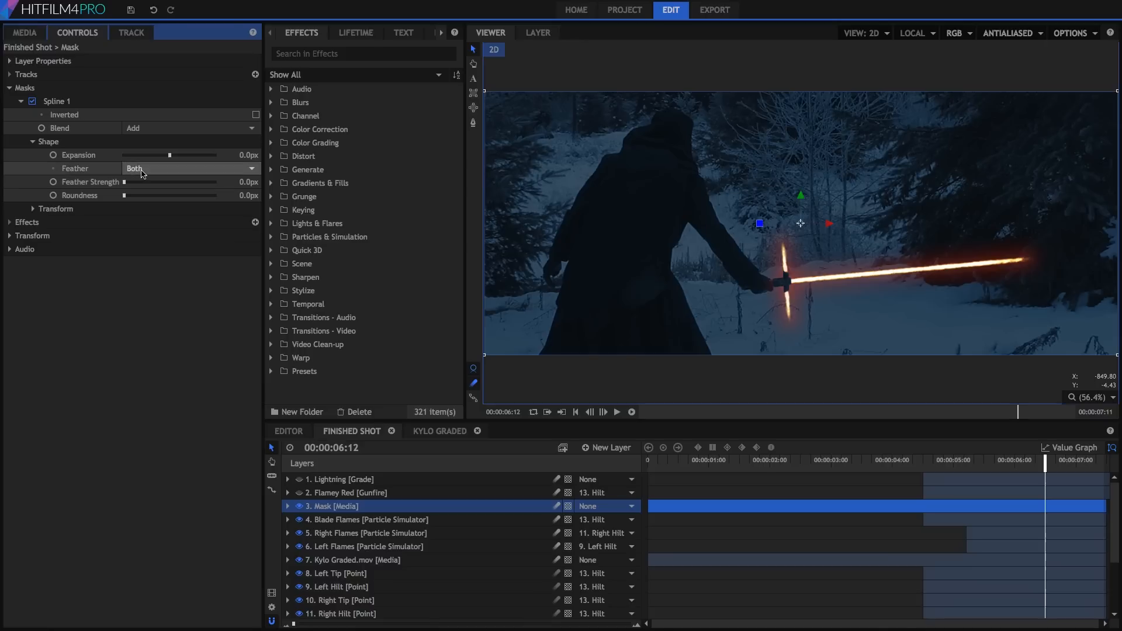
click(248, 182)
key(Return)
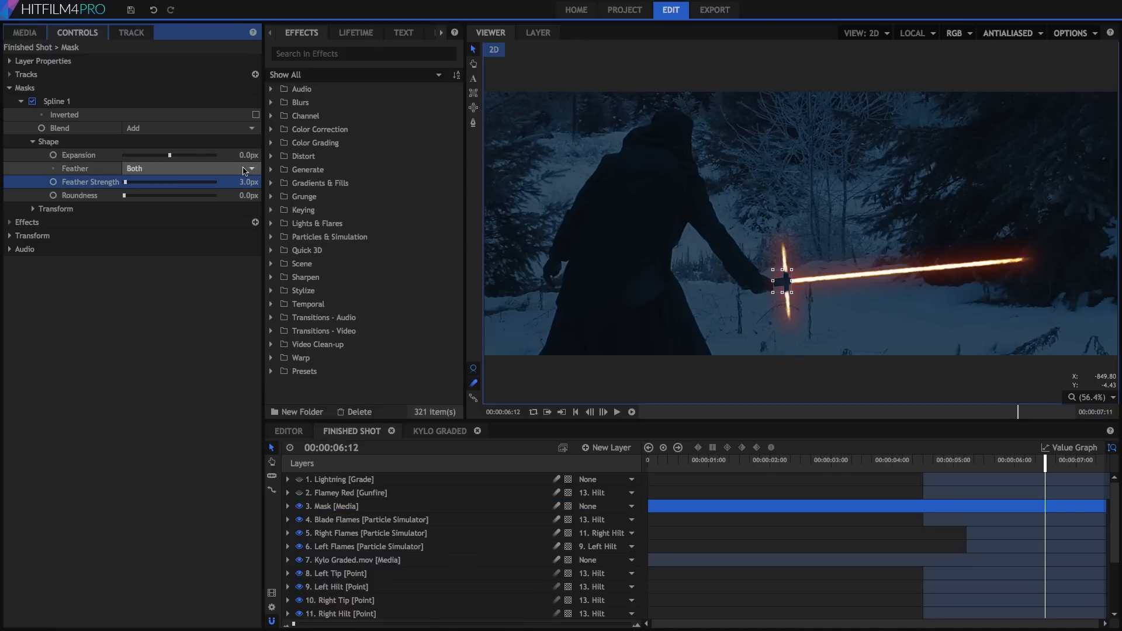
click(212, 287)
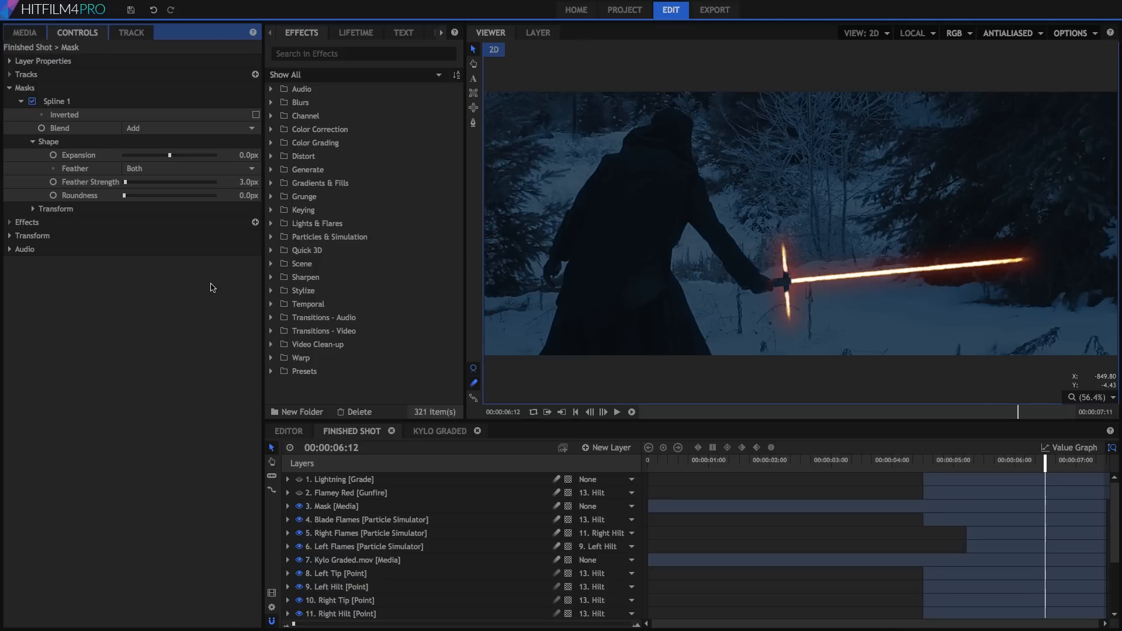